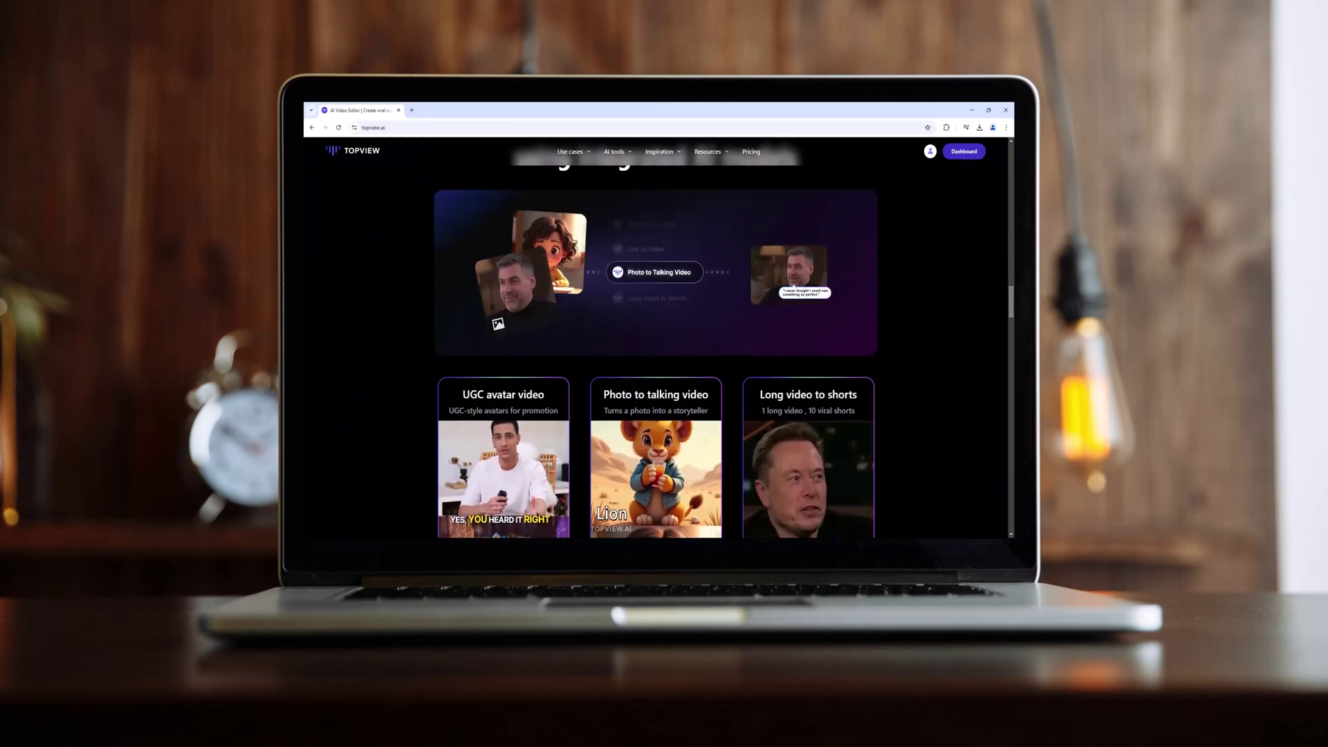
Step: Scroll down the TopView homepage past the AI Marketing Videos hero section
{"action": "scroll", "coordinate": [656, 338], "scroll_direction": "down", "scroll_amount": 10}
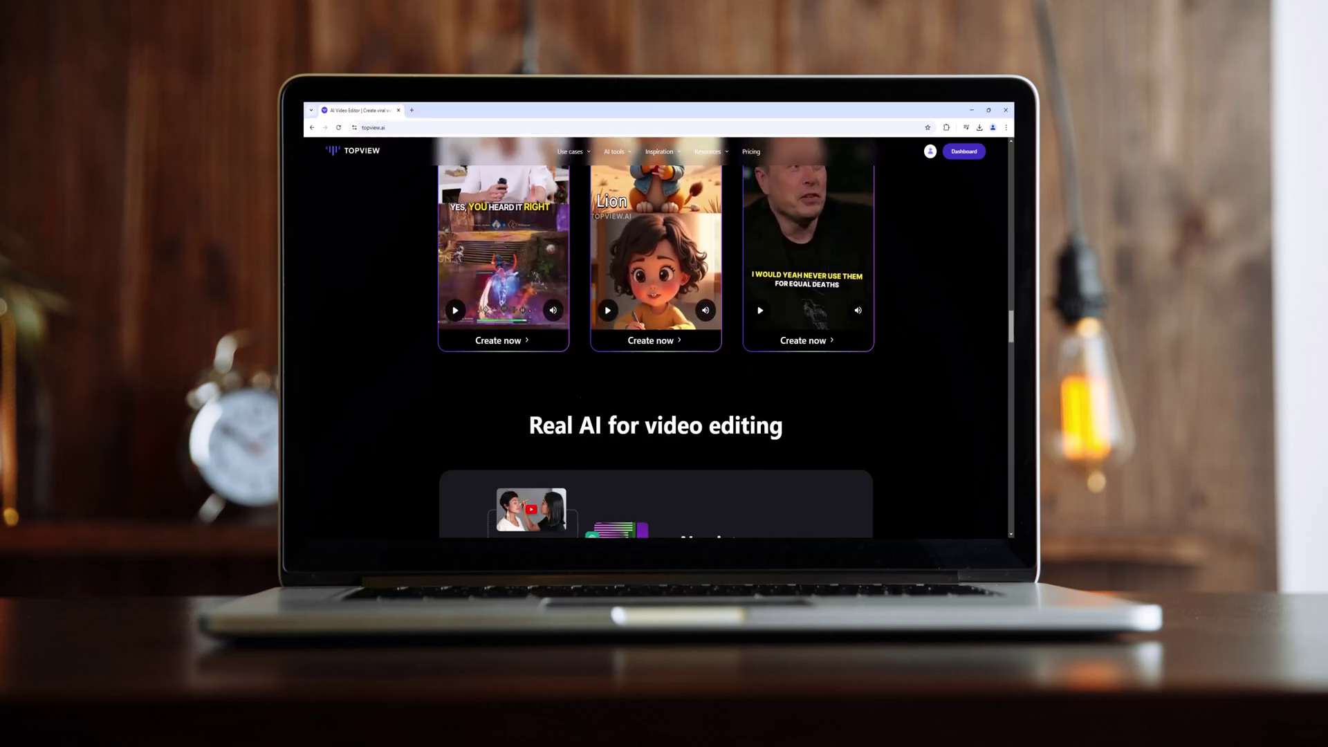
{"action": "scroll", "coordinate": [656, 337], "scroll_direction": "down", "scroll_amount": 5}
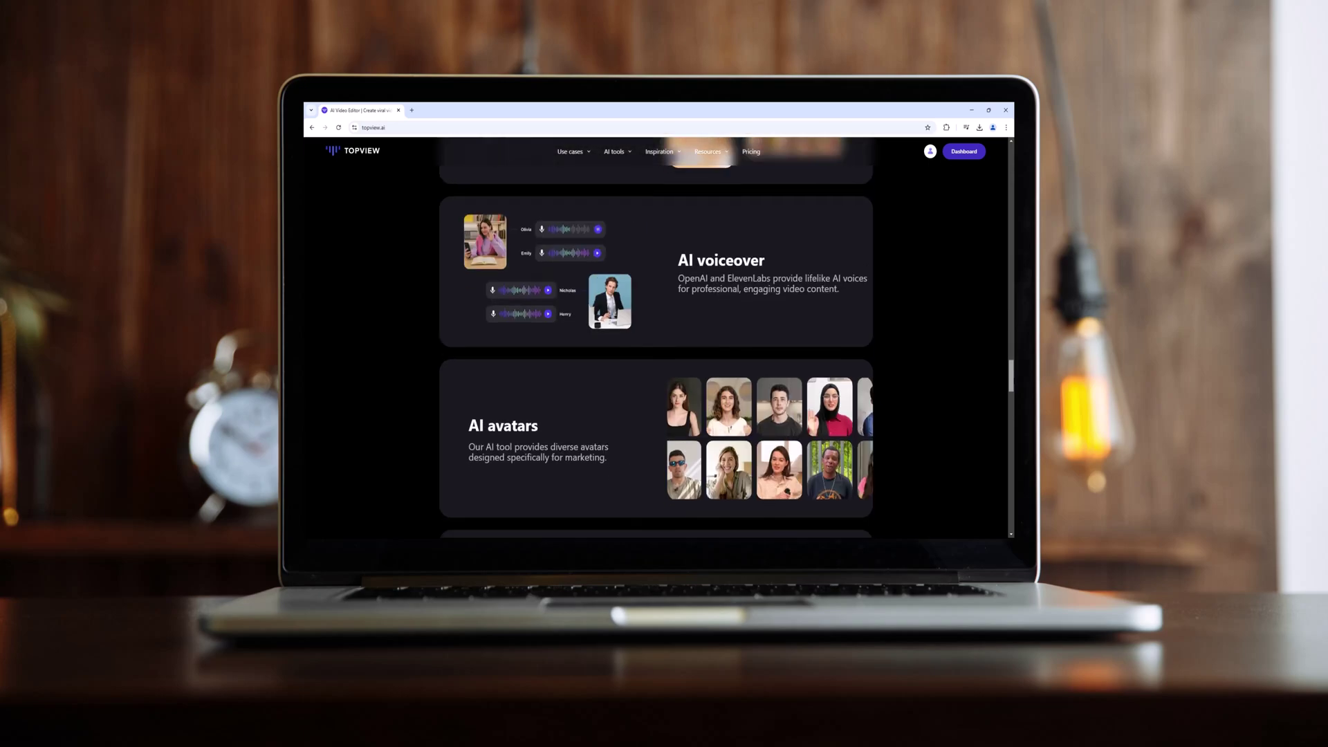
{"action": "scroll", "coordinate": [655, 337], "scroll_direction": "down", "scroll_amount": 10}
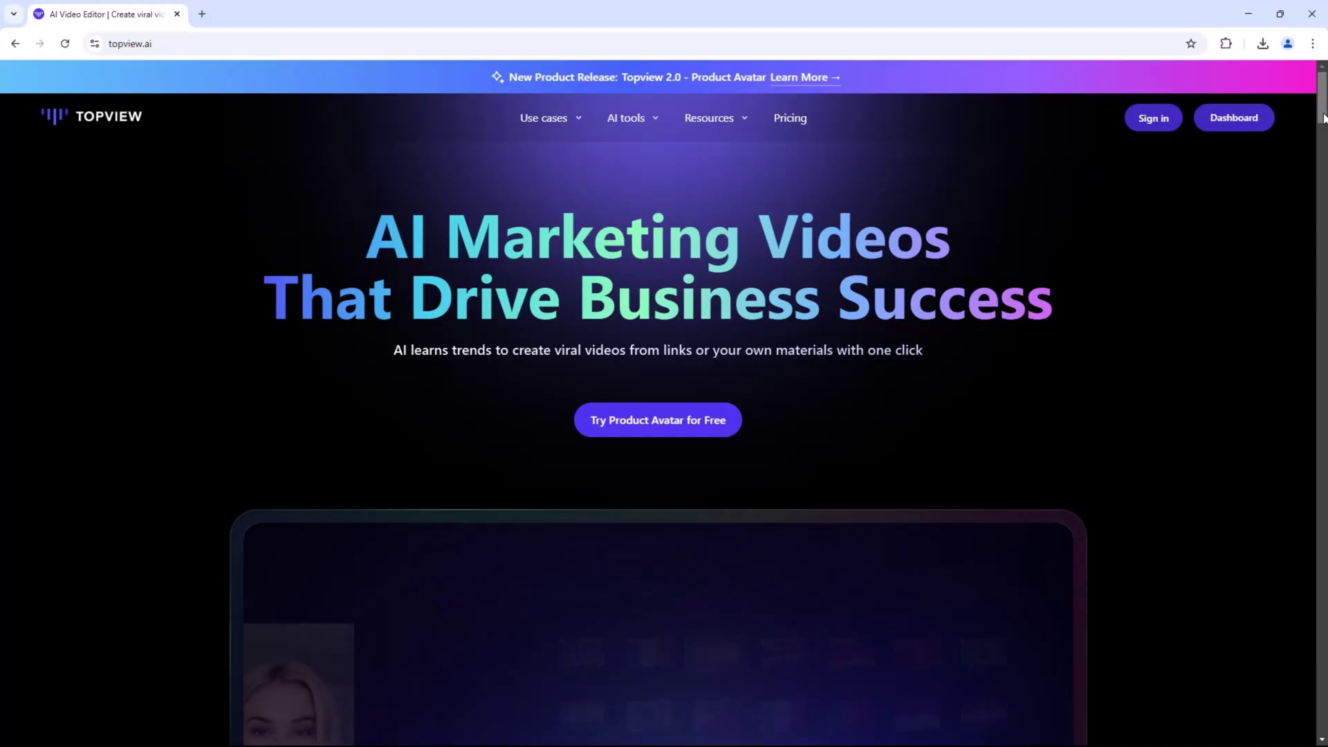
Step: Scroll further through the homepage feature sections
{"action": "scroll", "coordinate": [1324, 118], "scroll_direction": "down", "scroll_amount": 10}
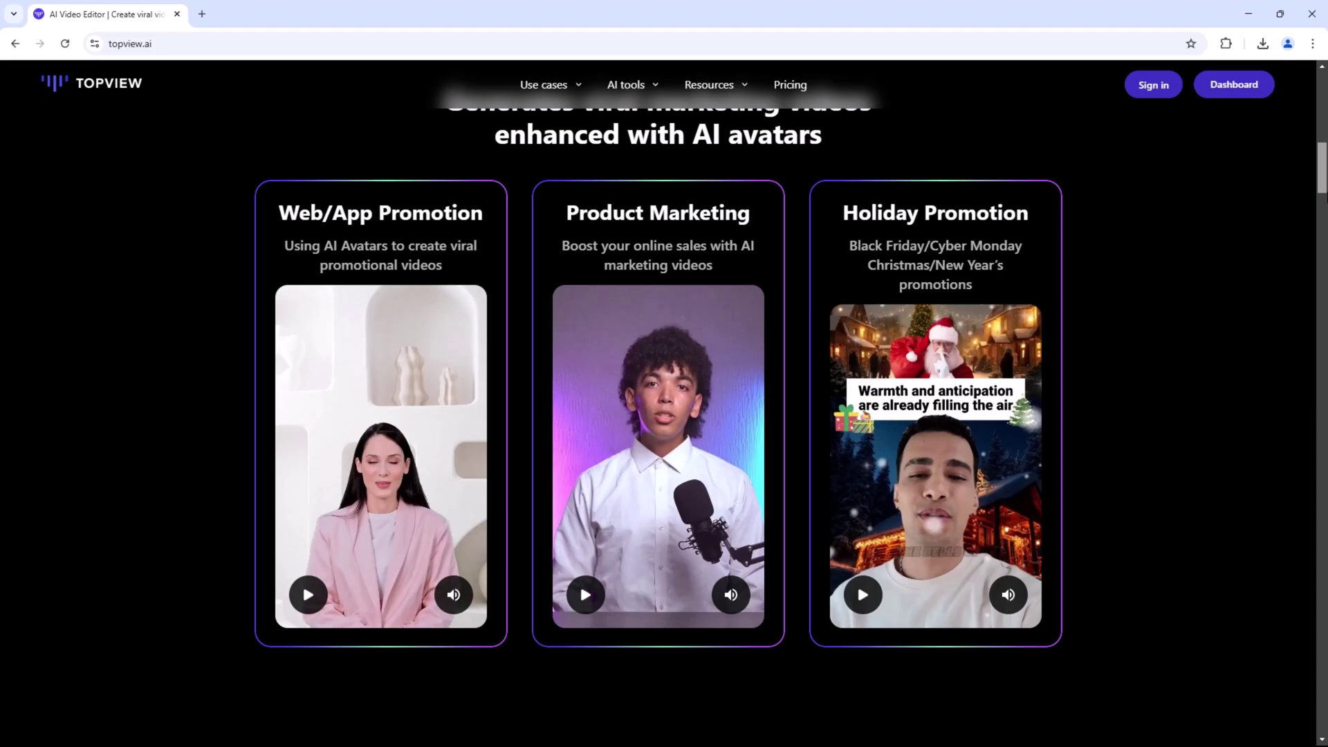
{"action": "scroll", "coordinate": [664, 401], "scroll_direction": "down", "scroll_amount": 10}
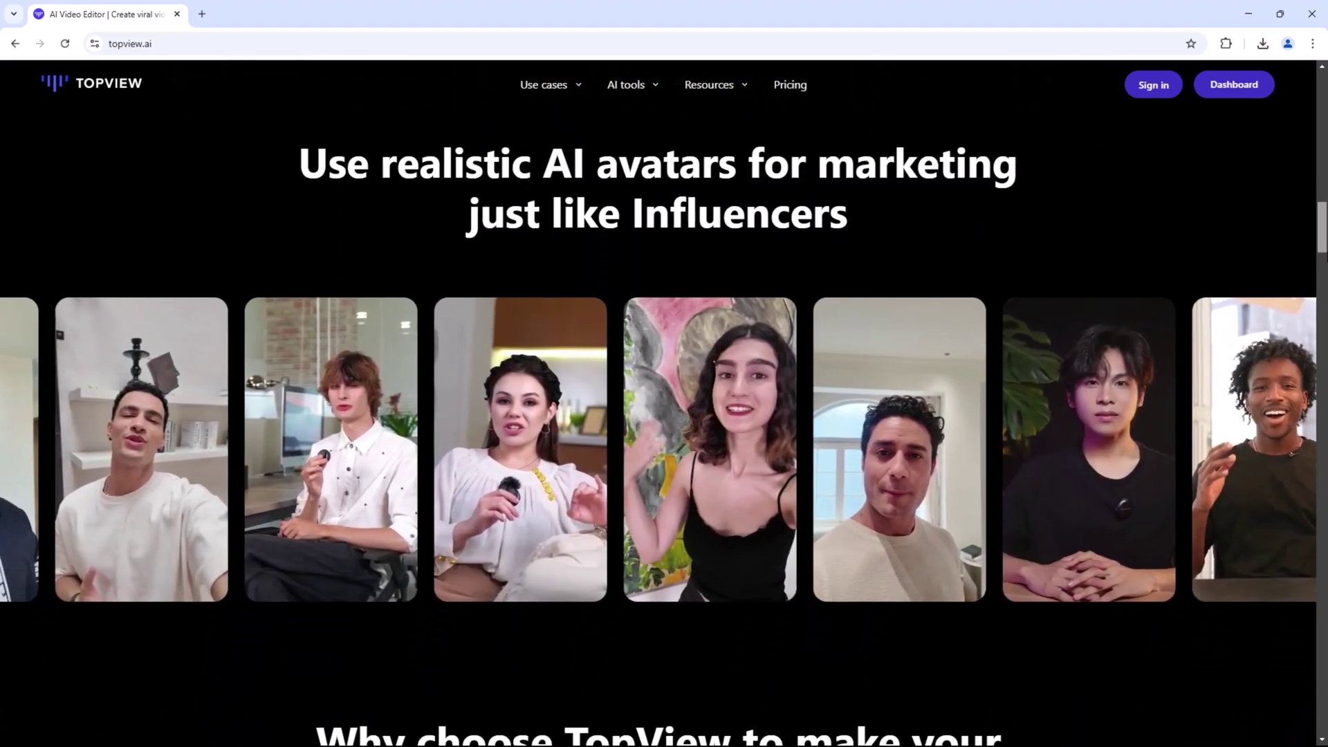
{"action": "scroll", "coordinate": [664, 401], "scroll_direction": "down", "scroll_amount": 5}
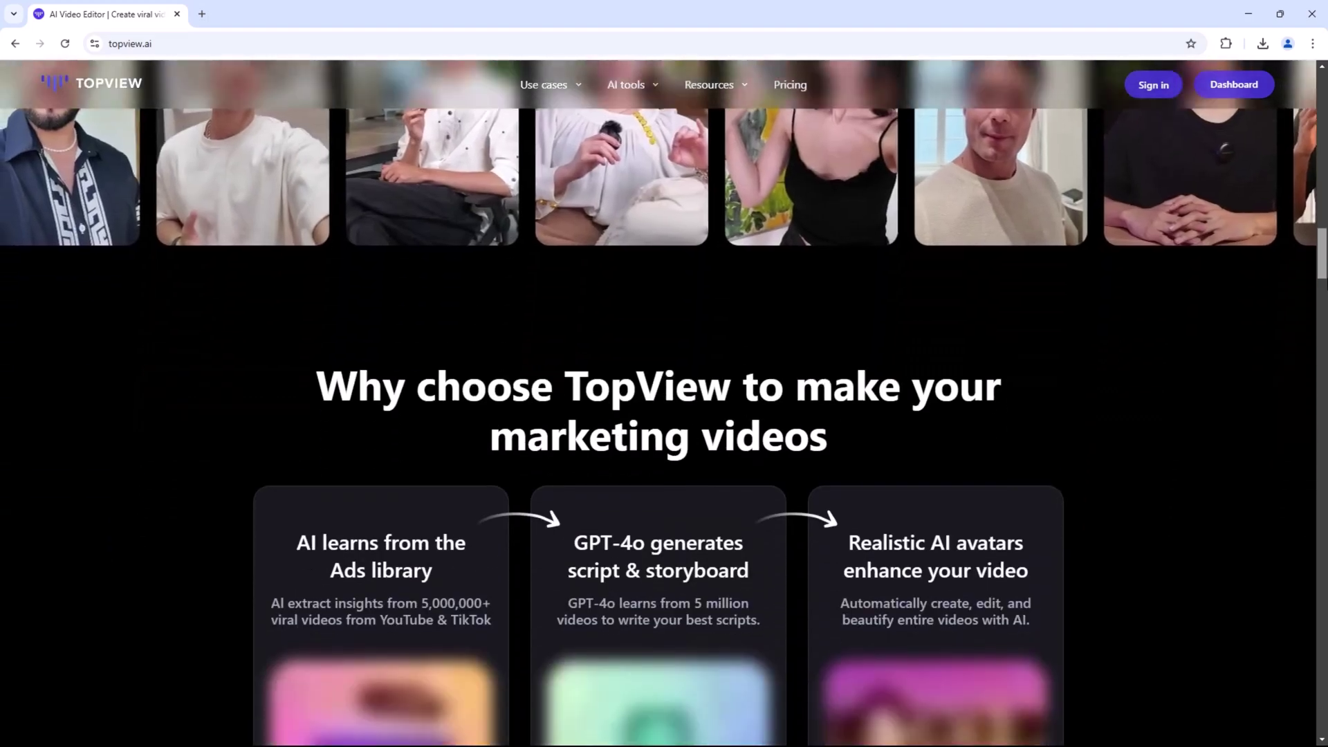
{"action": "scroll", "coordinate": [664, 401], "scroll_direction": "down", "scroll_amount": 5}
{"action": "scroll", "coordinate": [658, 401], "scroll_direction": "down", "scroll_amount": 12}
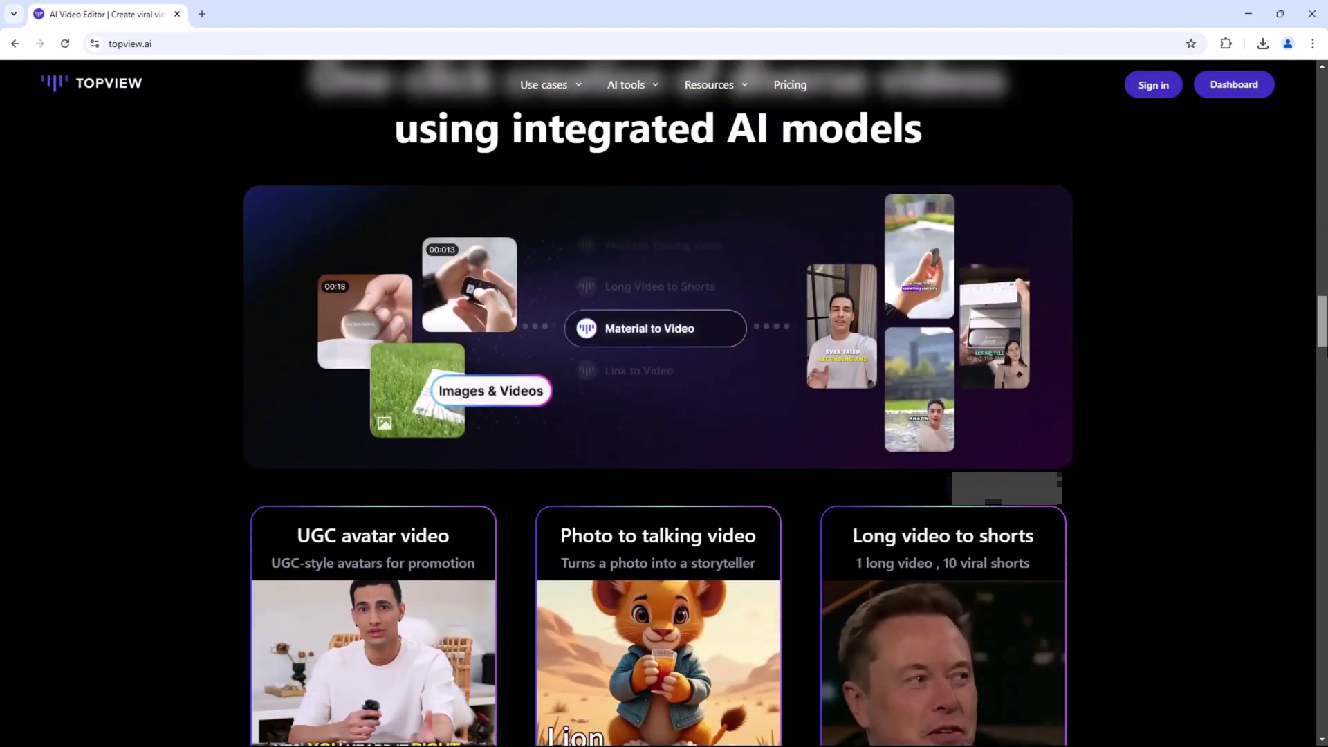
{"action": "scroll", "coordinate": [664, 401], "scroll_direction": "down", "scroll_amount": 10}
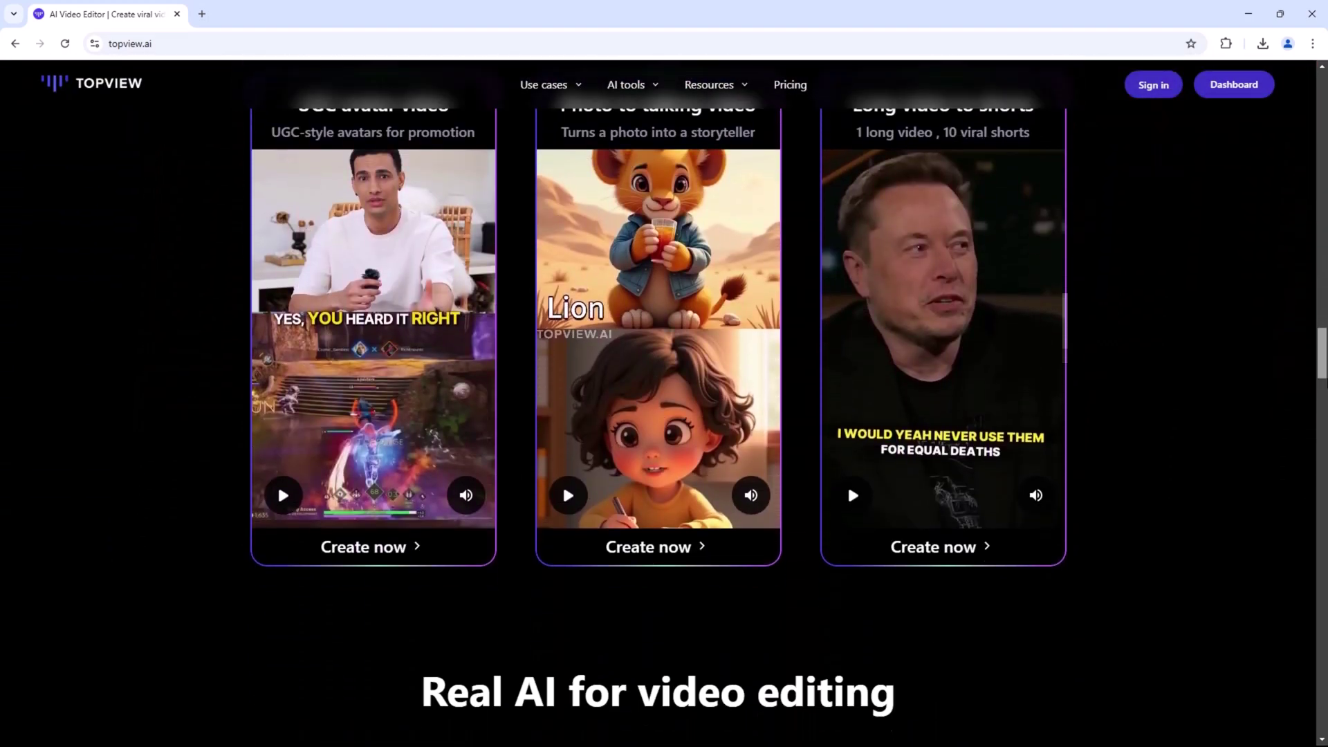
{"action": "scroll", "coordinate": [664, 402], "scroll_direction": "down", "scroll_amount": 10}
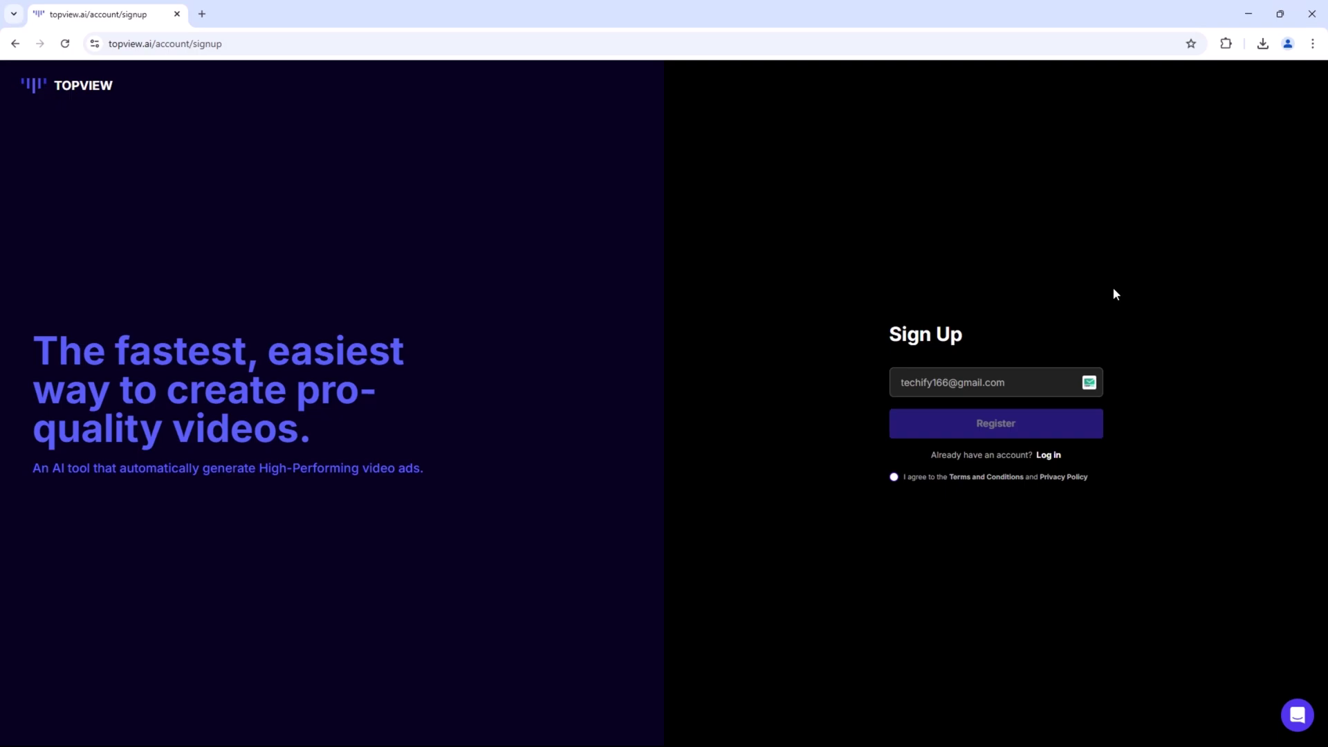
Step: Page the AI Creation Tools carousel forward and back twice to see all tools
{"action": "mouse_move", "coordinate": [1009, 423]}
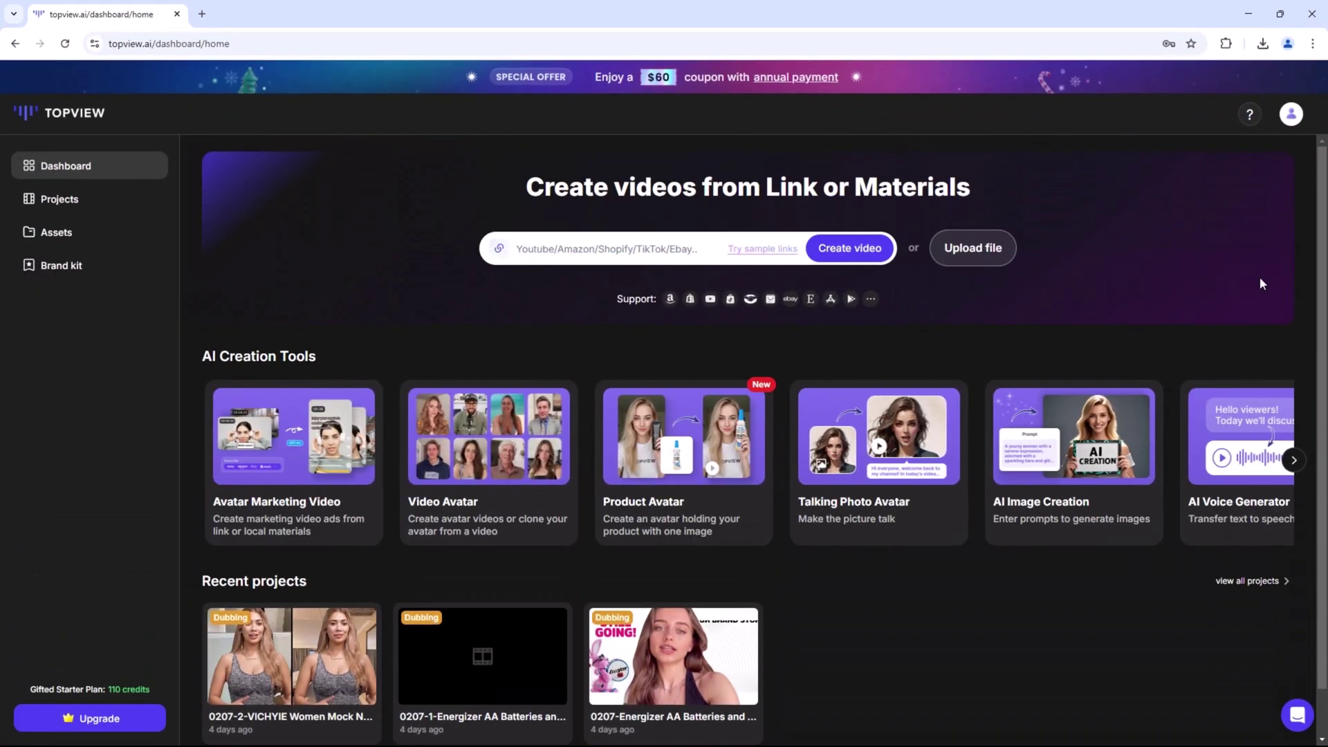
{"action": "left_click", "coordinate": [1294, 460]}
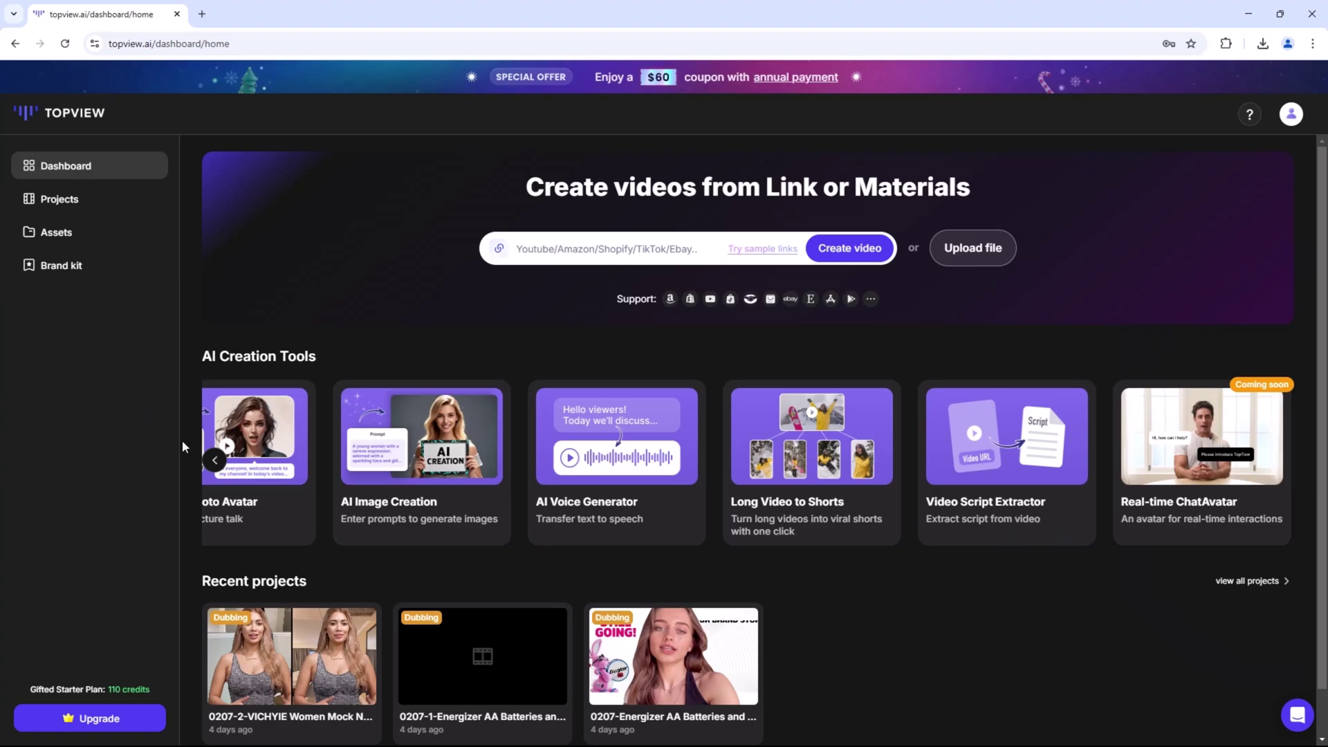
{"action": "left_click", "coordinate": [215, 462]}
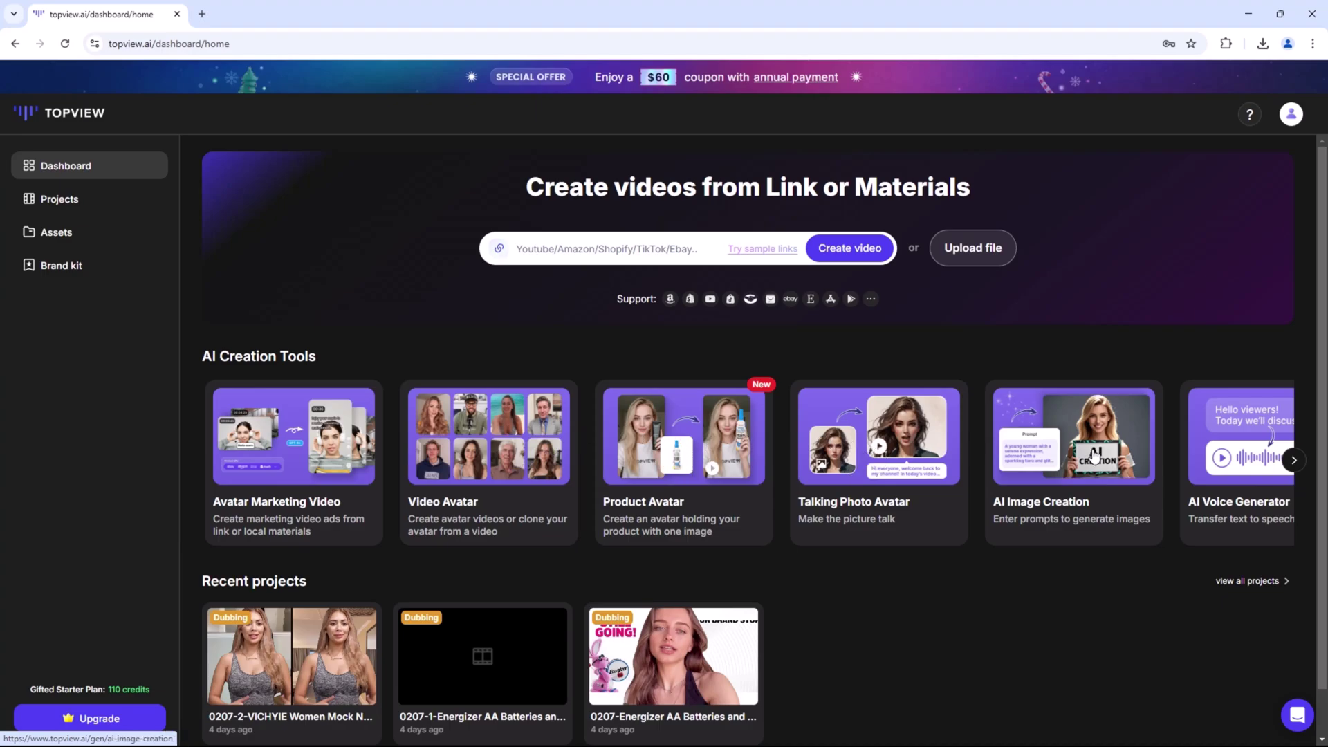
{"action": "left_click", "coordinate": [1294, 458]}
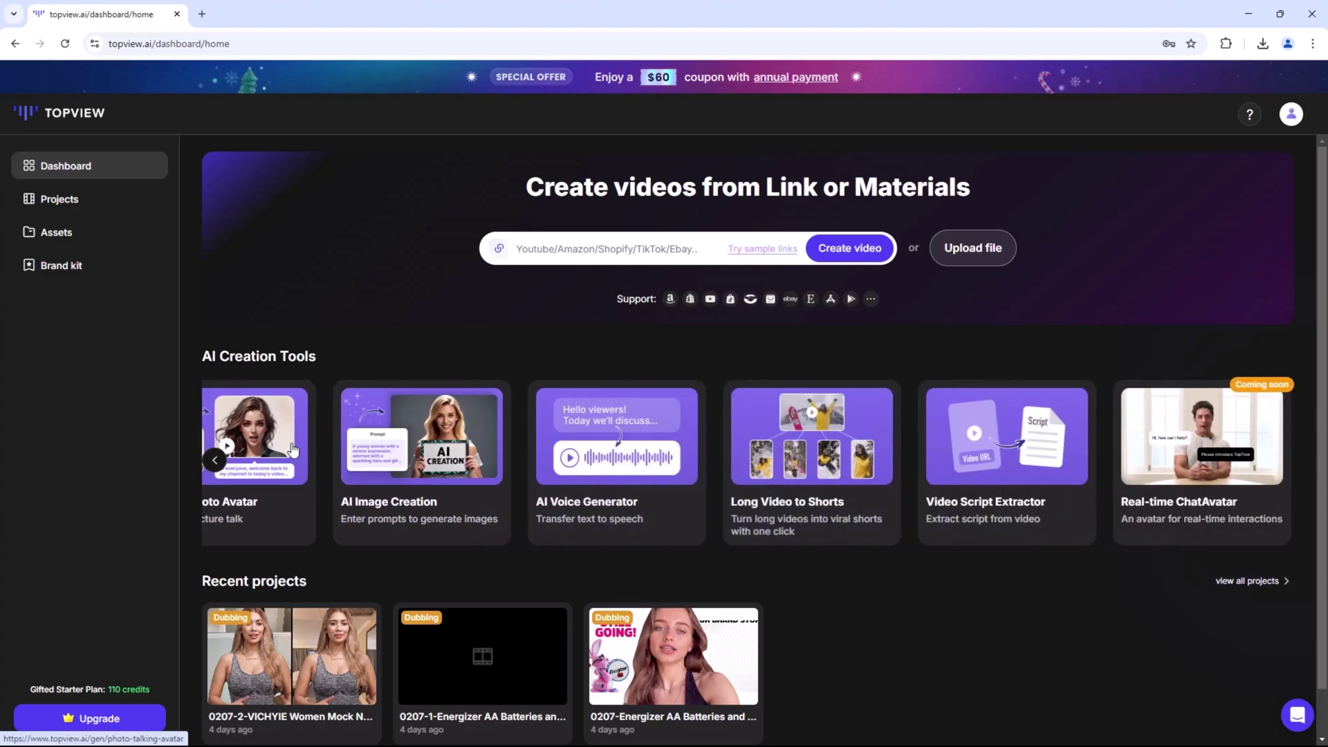
{"action": "left_click", "coordinate": [214, 460]}
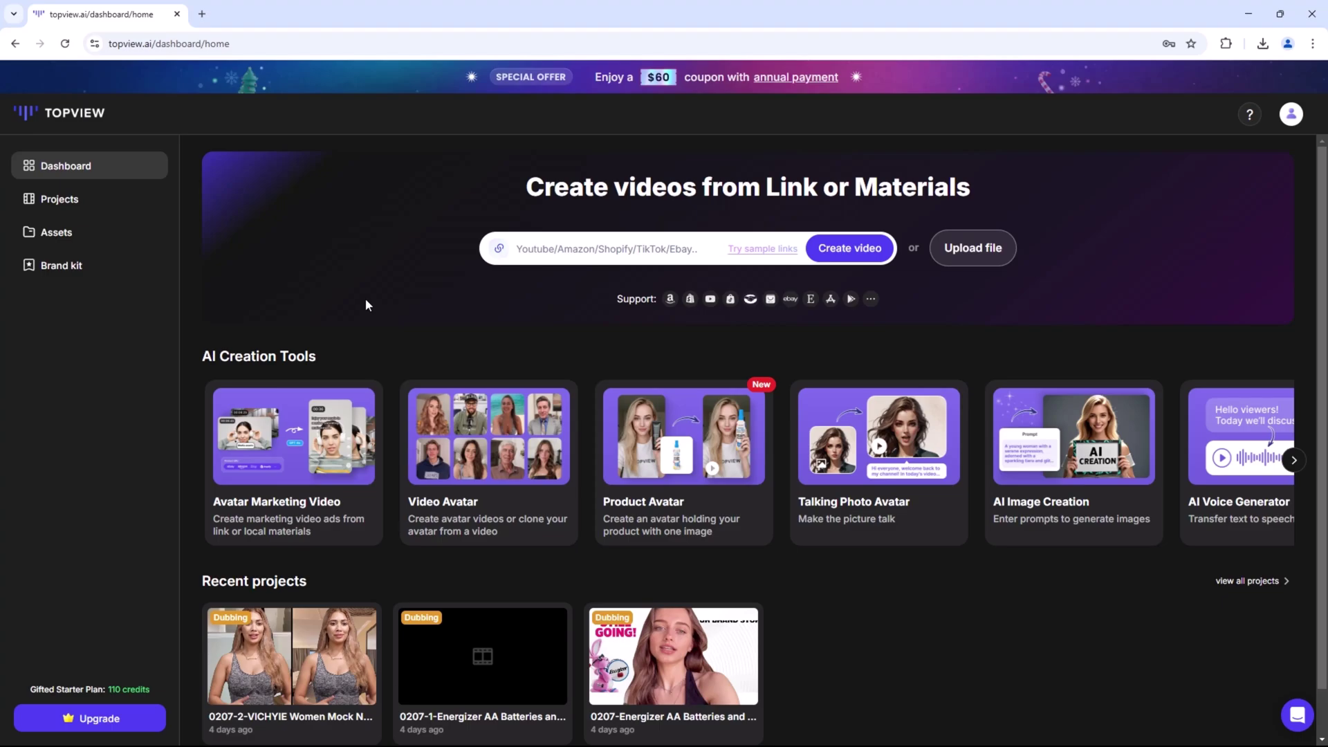
Step: Start a Product Avatar and pick the curly-haired woman in a white top from the gallery
{"action": "left_click", "coordinate": [683, 450]}
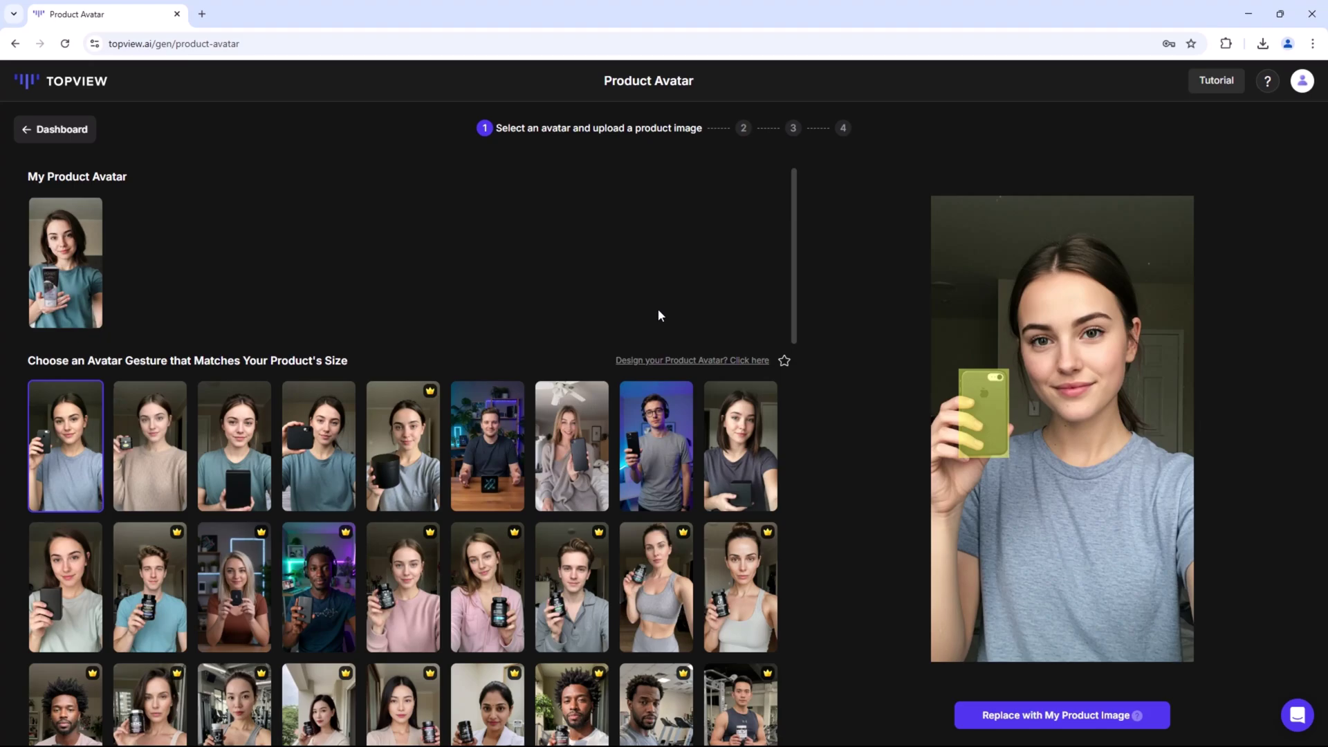
{"action": "scroll", "coordinate": [612, 334], "scroll_direction": "down", "scroll_amount": 5}
{"action": "scroll", "coordinate": [607, 346], "scroll_direction": "down", "scroll_amount": 10}
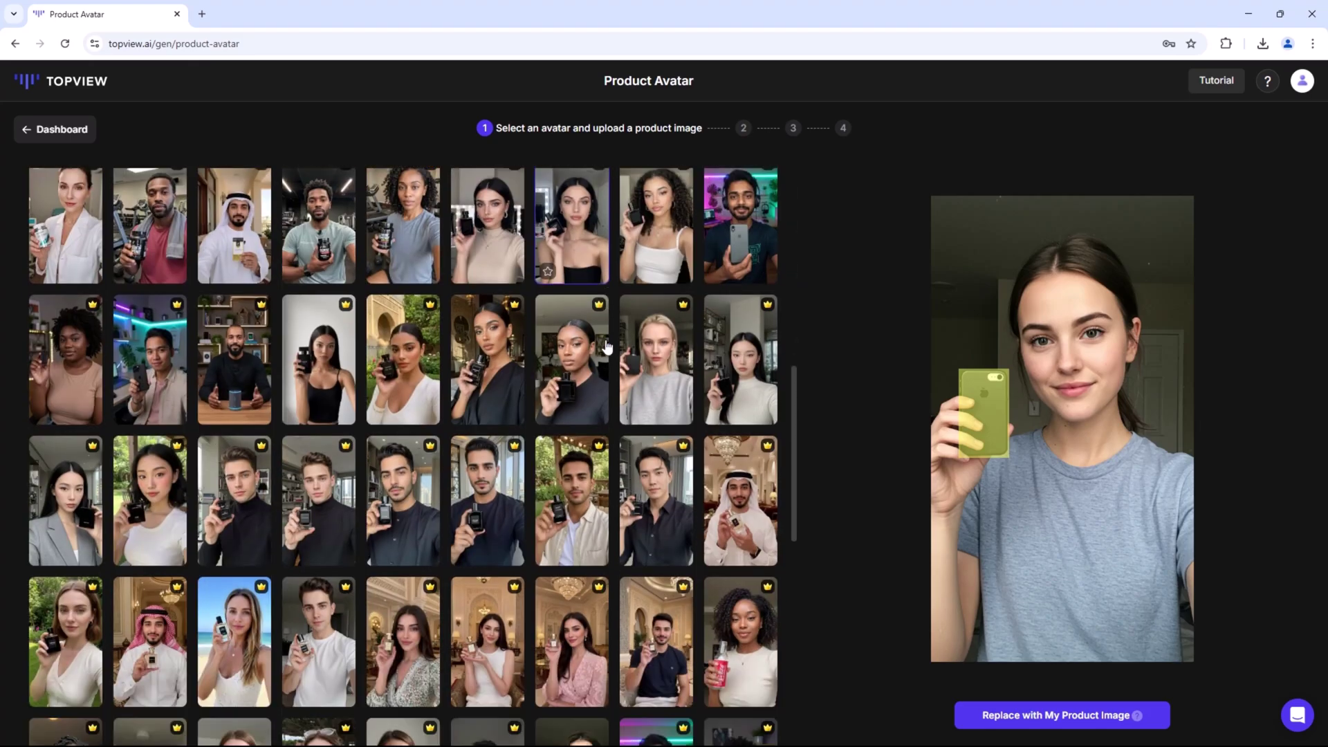
{"action": "scroll", "coordinate": [606, 346], "scroll_direction": "down", "scroll_amount": 10}
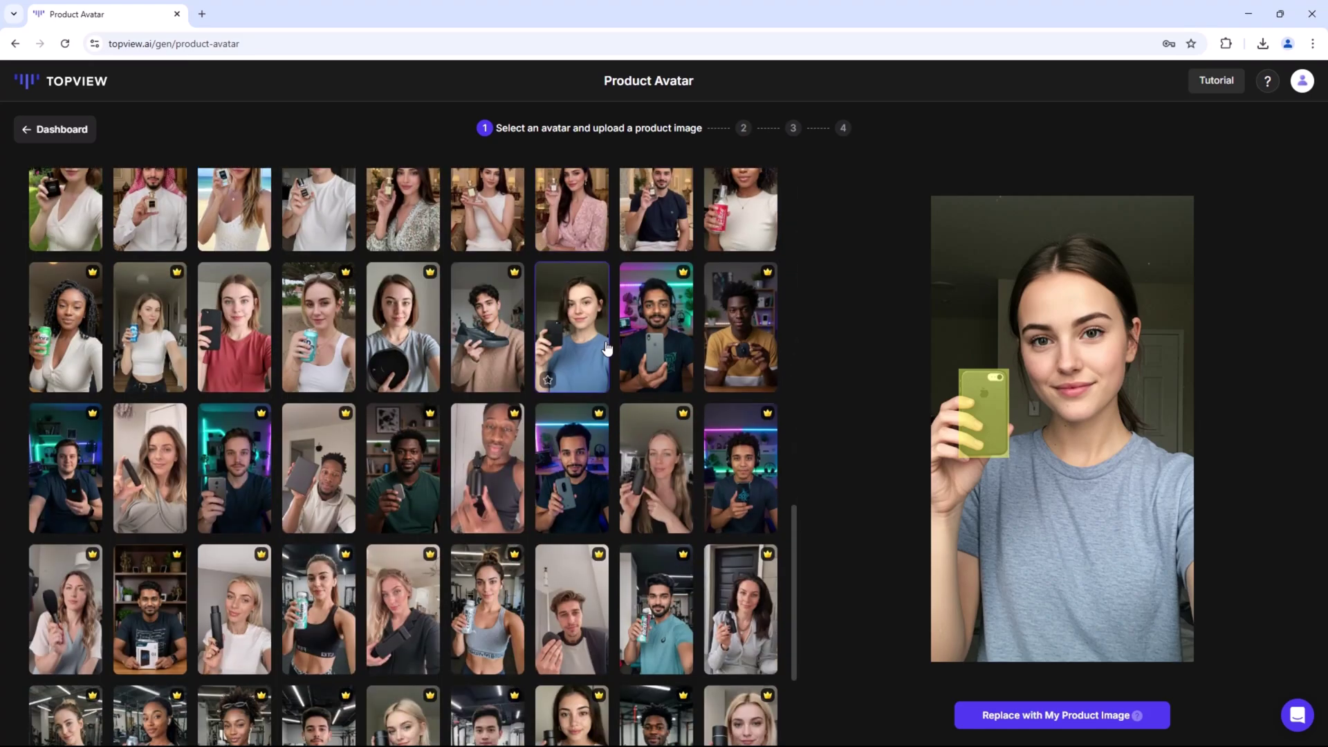
{"action": "scroll", "coordinate": [607, 350], "scroll_direction": "down", "scroll_amount": 10}
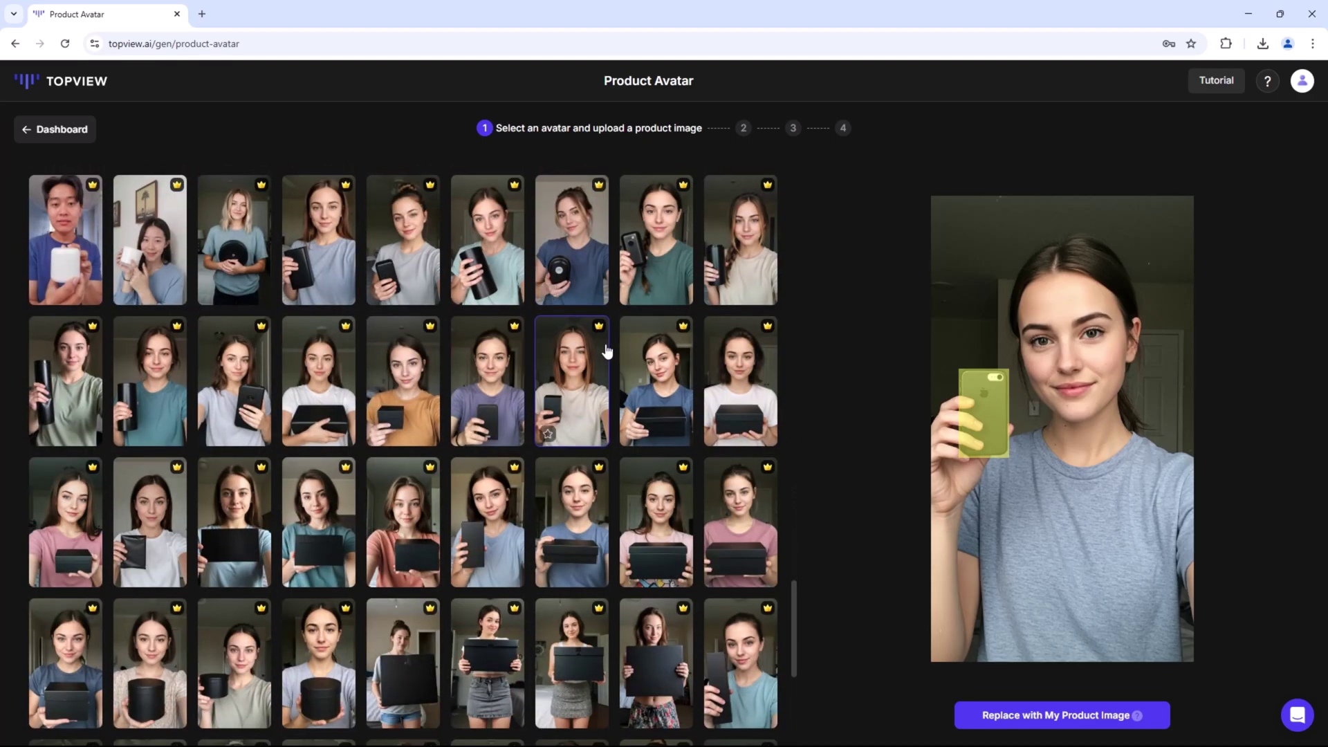
{"action": "scroll", "coordinate": [606, 351], "scroll_direction": "up", "scroll_amount": 10}
{"action": "scroll", "coordinate": [607, 350], "scroll_direction": "up", "scroll_amount": 5}
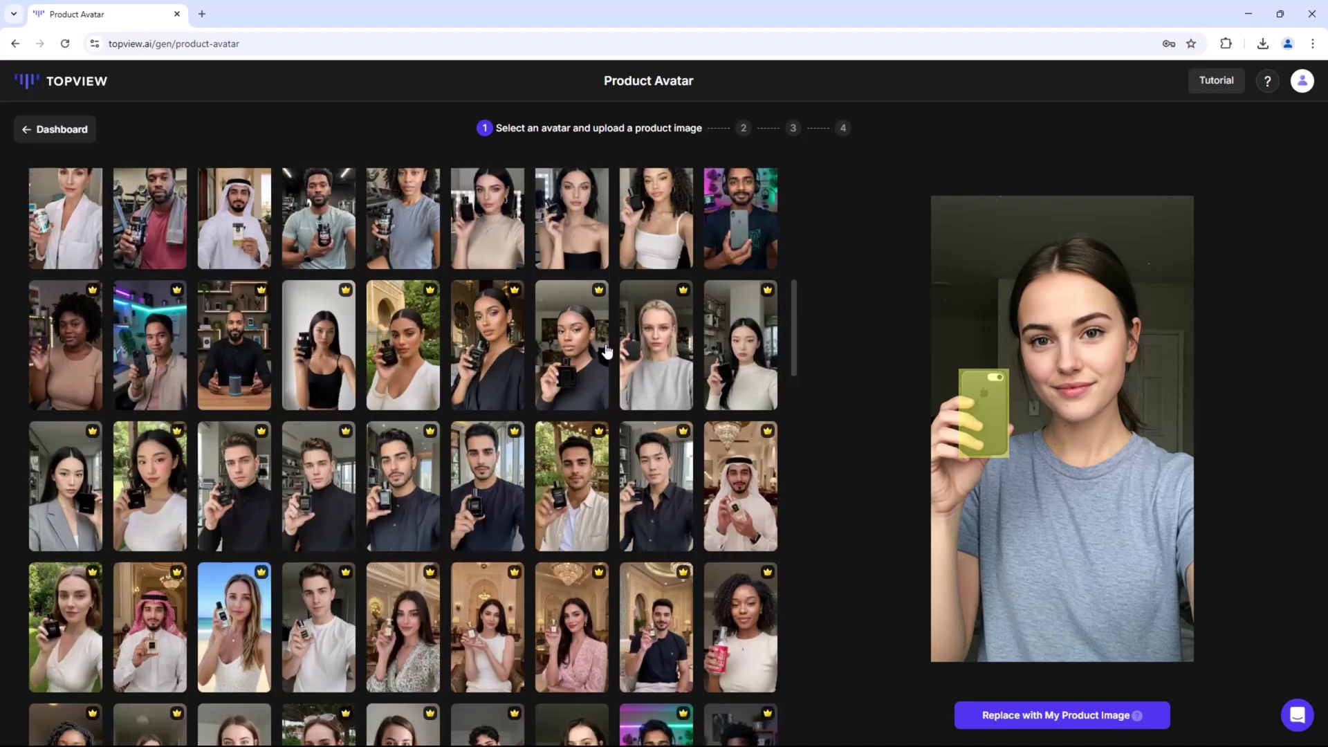
{"action": "left_click", "coordinate": [639, 373]}
{"action": "scroll", "coordinate": [639, 373], "scroll_direction": "up", "scroll_amount": 4}
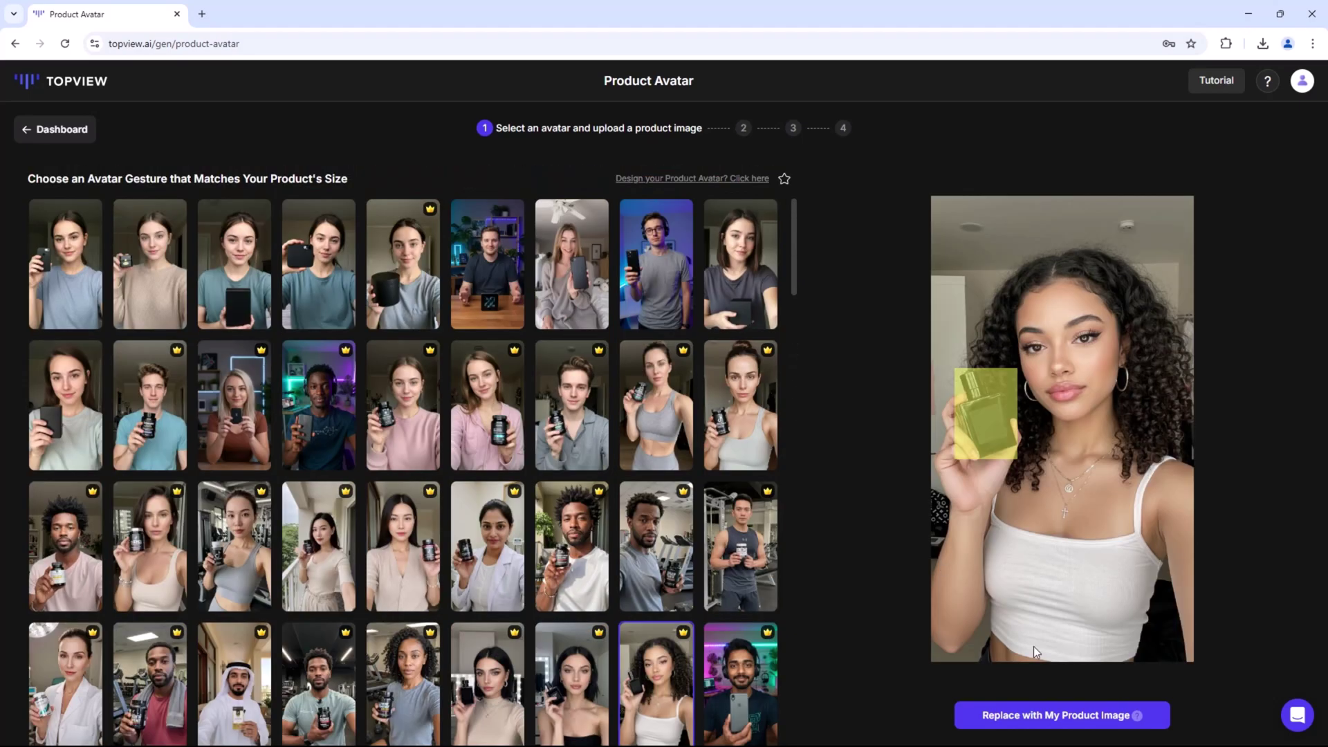
Step: Replace the sample product with the uploaded image 'download (6)' of the Pond's bottle
{"action": "left_click", "coordinate": [1082, 726]}
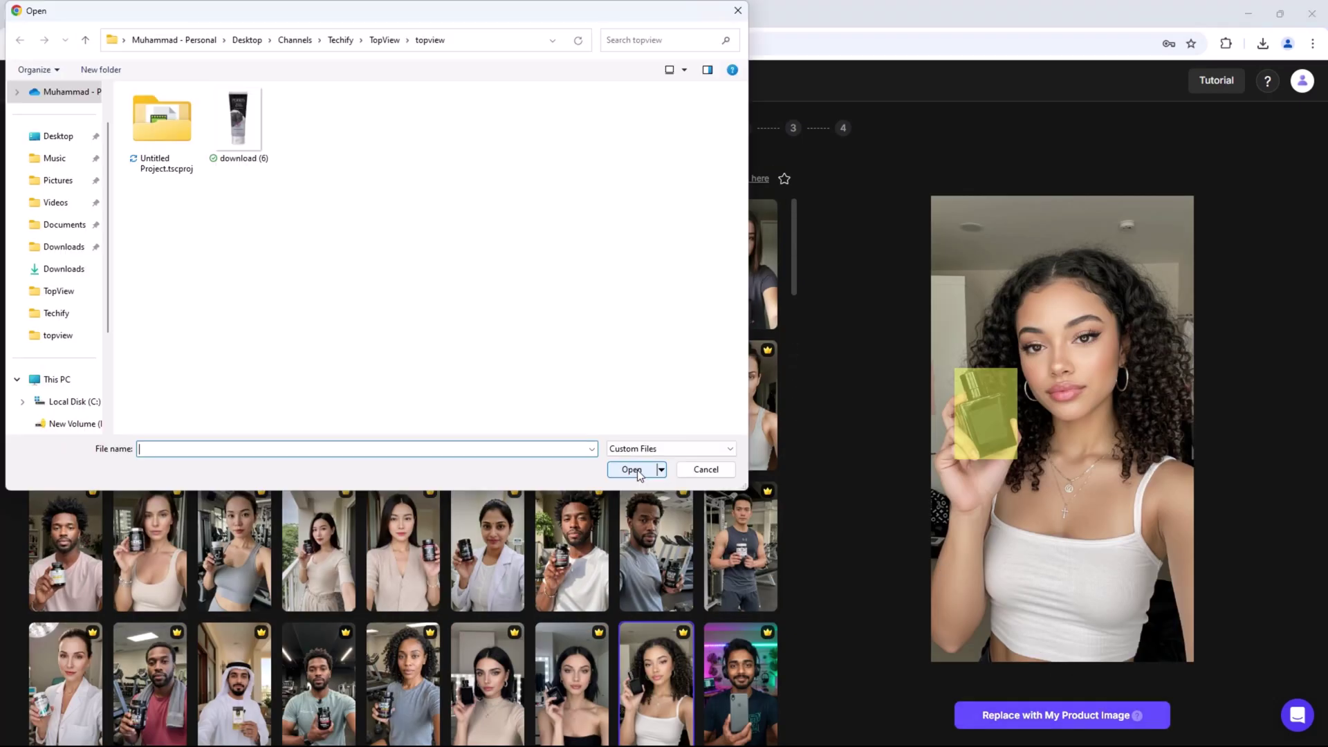
{"action": "left_click", "coordinate": [239, 121]}
{"action": "left_click", "coordinate": [644, 470]}
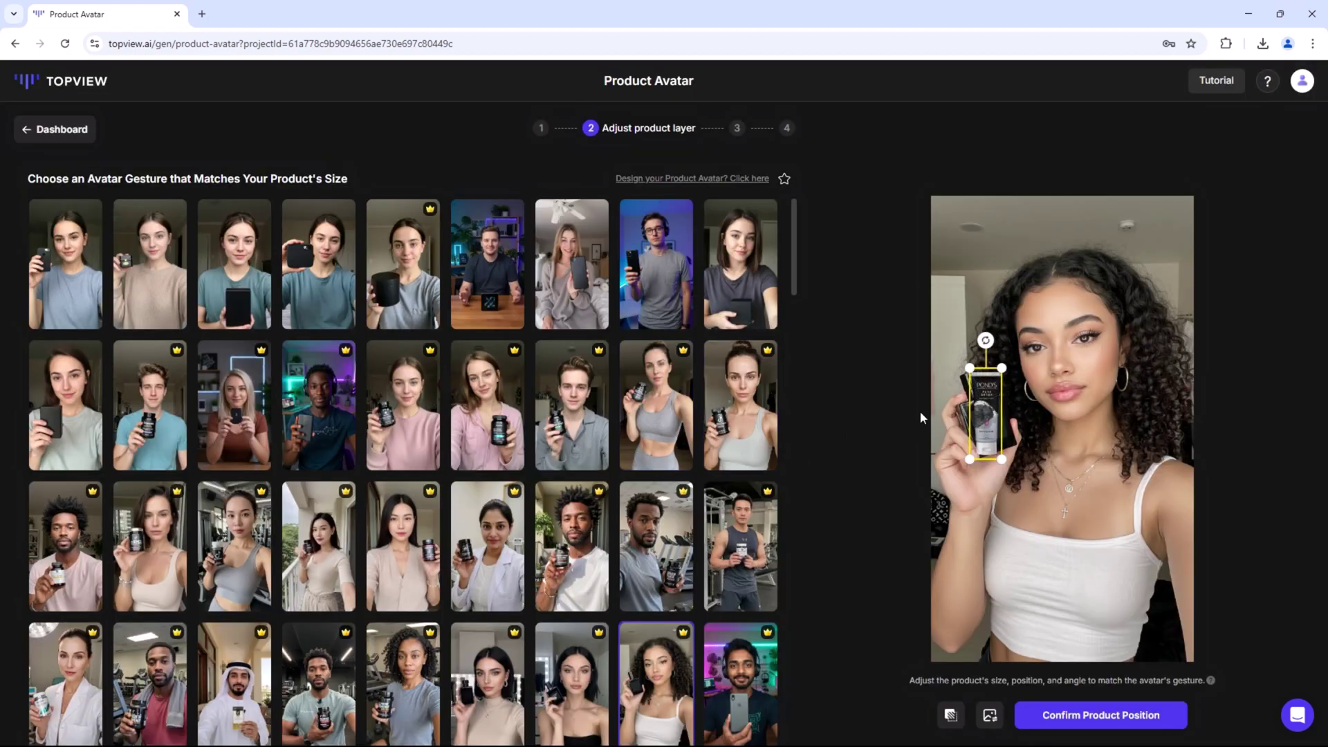
Step: Enlarge and tilt the Pond's bottle in her hand, then confirm the product position
{"action": "left_click_drag", "start_coordinate": [1005, 365], "coordinate": [978, 312]}
{"action": "left_click_drag", "start_coordinate": [987, 434], "coordinate": [994, 410]}
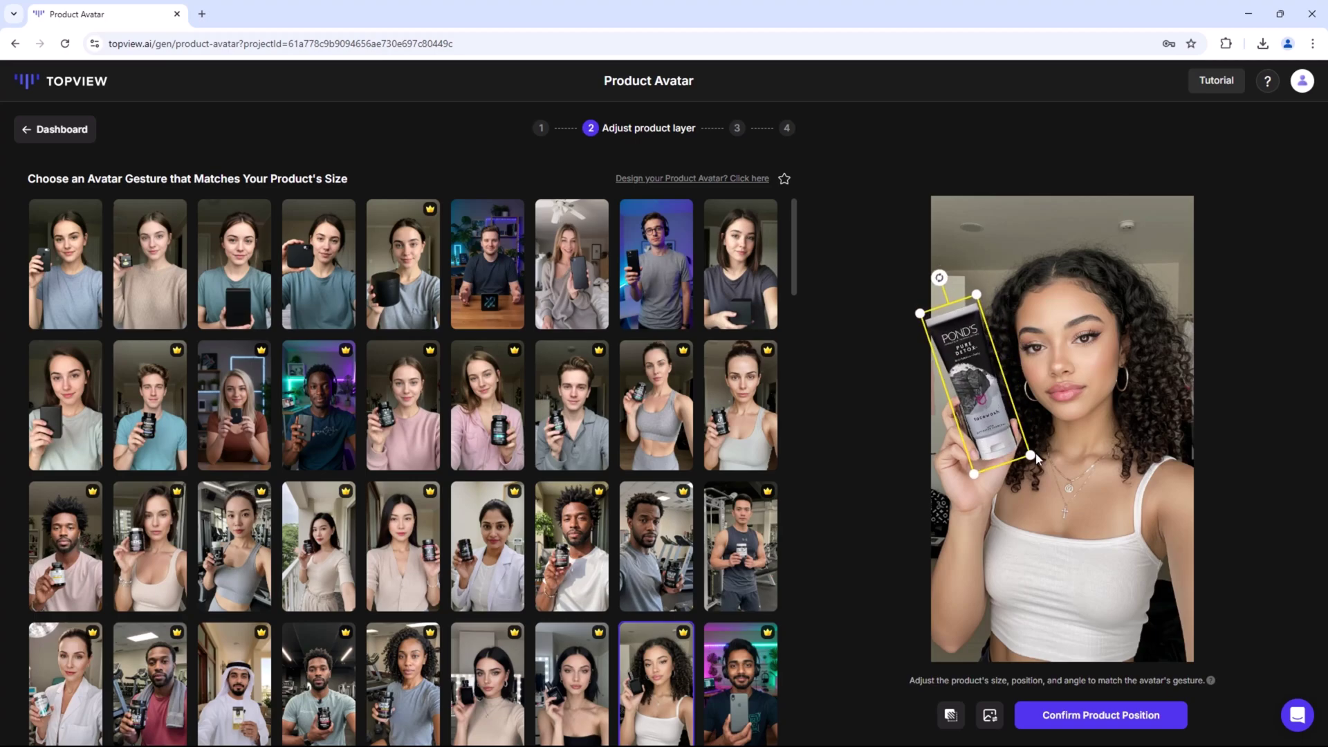
{"action": "left_click", "coordinate": [1094, 715]}
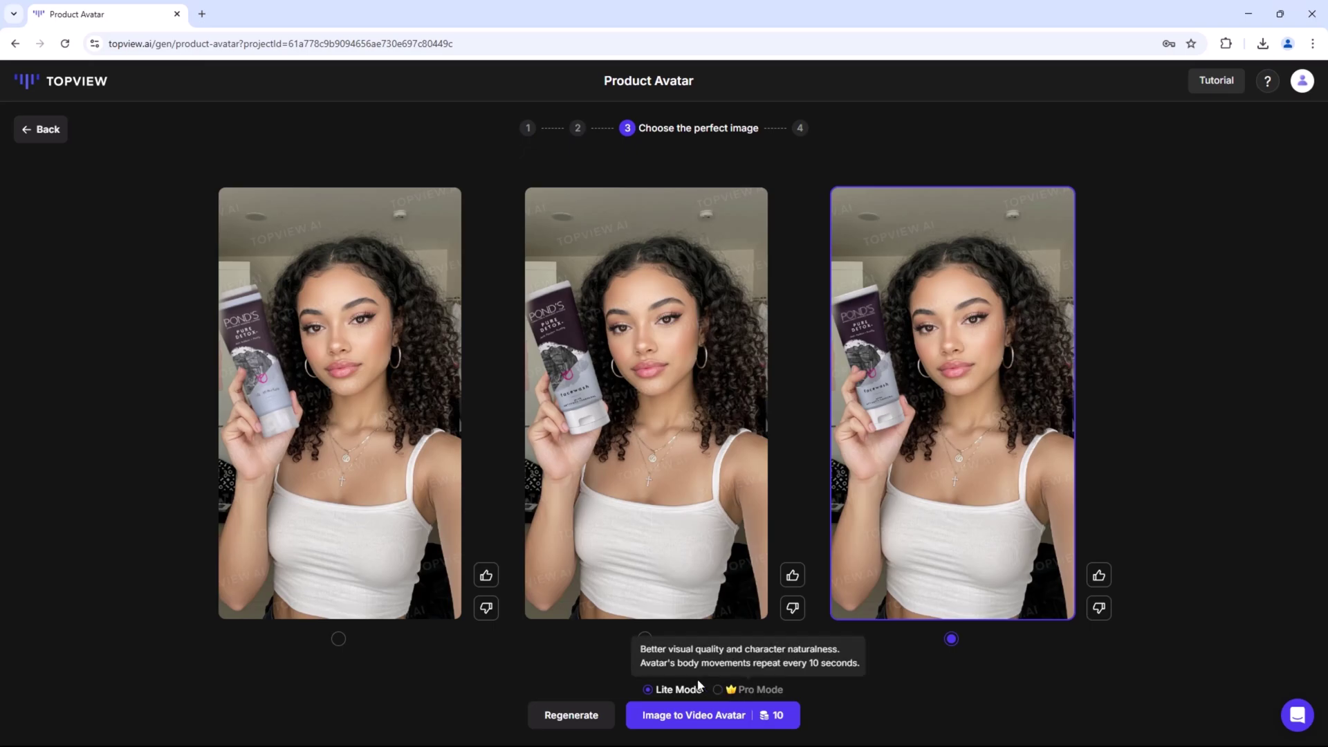
Step: Generate a Pro Mode video avatar from the selected image
{"action": "left_click", "coordinate": [724, 690]}
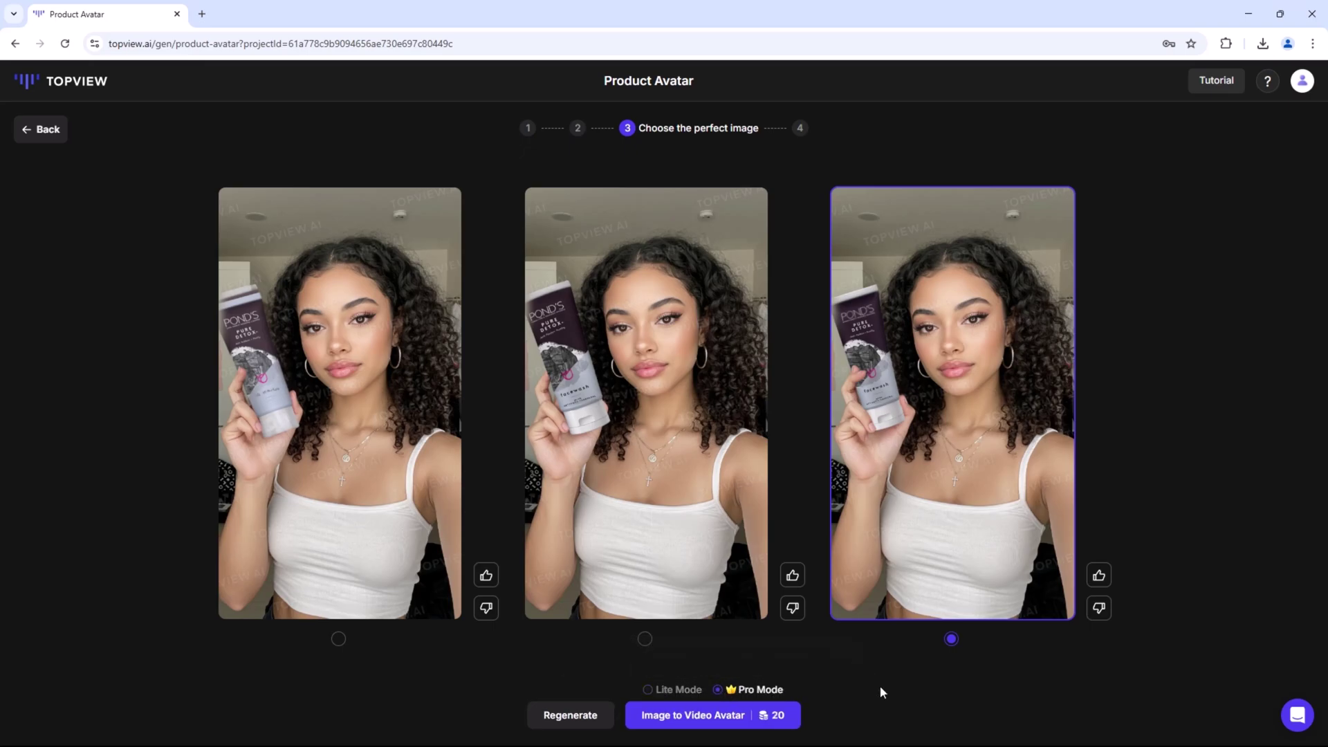
{"action": "left_click", "coordinate": [698, 718]}
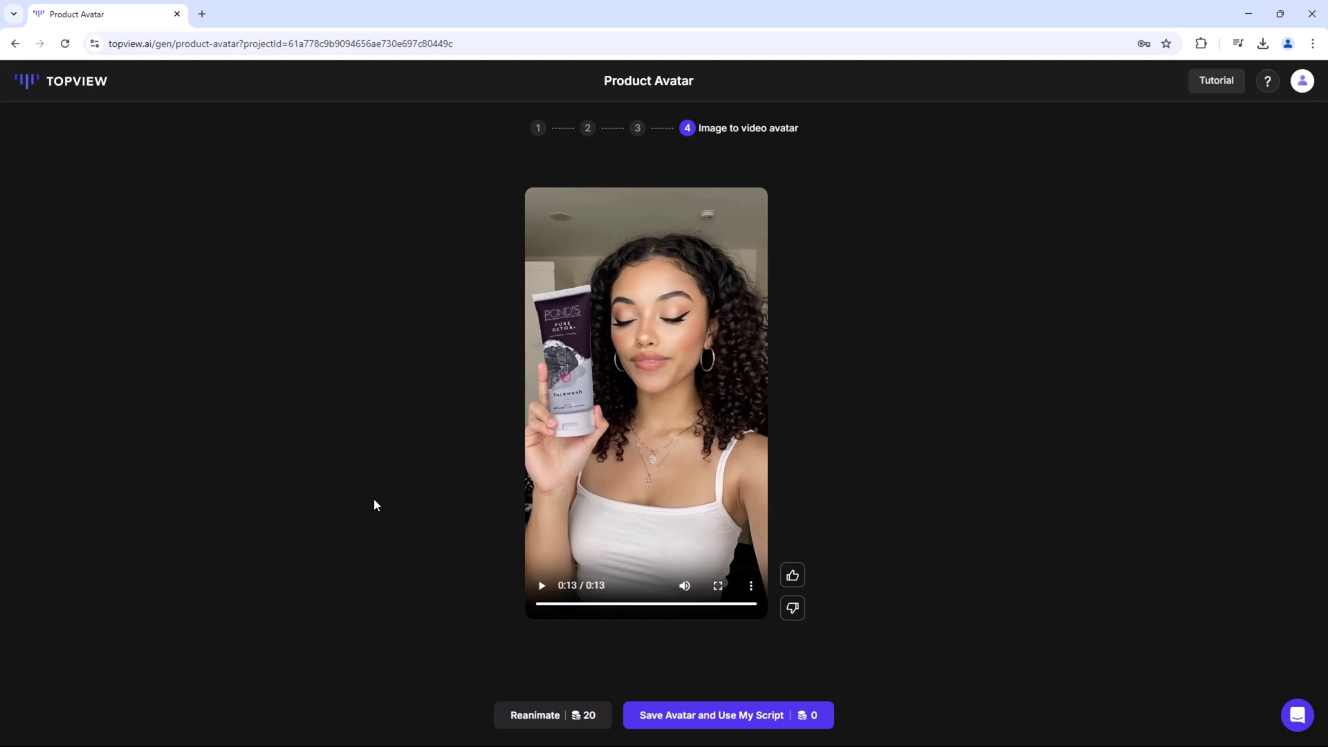
Step: Rewind the clip to 0:00 to replay it, then save the avatar with Use My Script
{"action": "left_click_drag", "start_coordinate": [761, 599], "coordinate": [516, 604]}
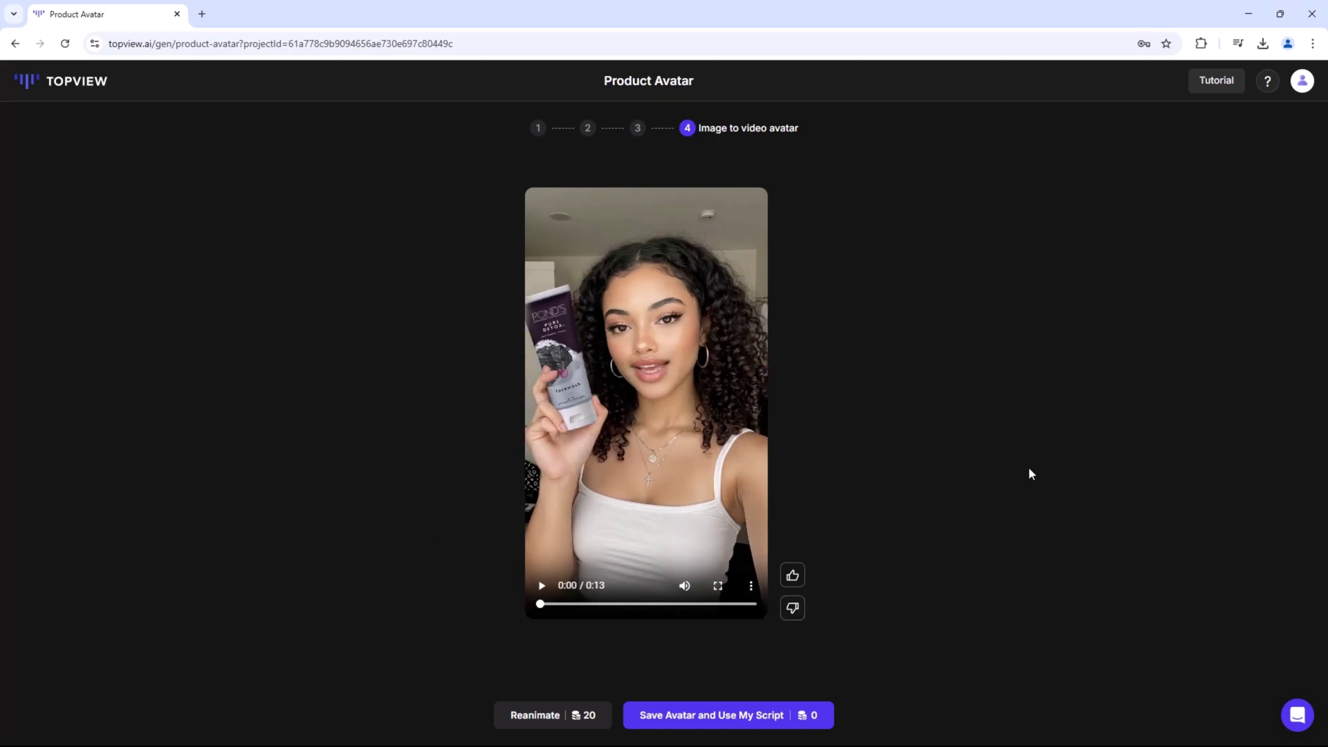
{"action": "left_click", "coordinate": [691, 715]}
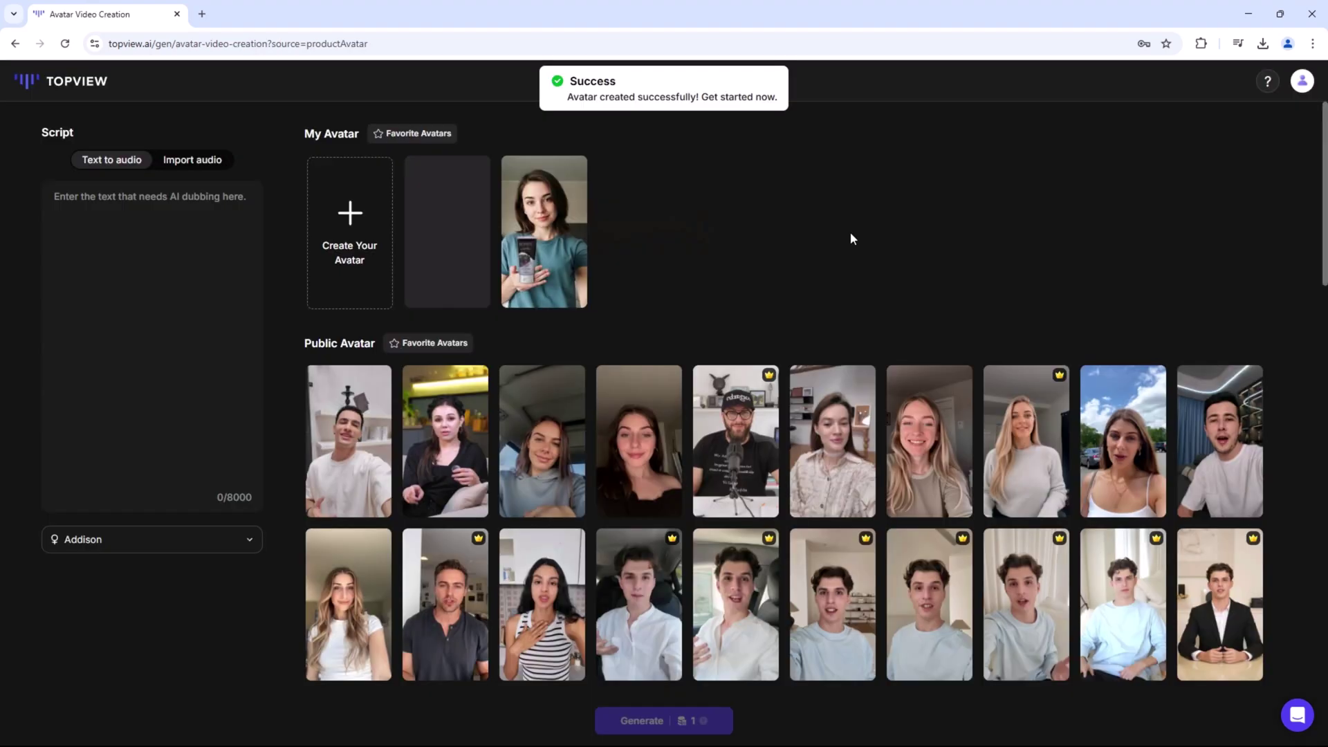
Step: Try Import audio, cancel the audio file upload, and return to Text to audio
{"action": "left_click", "coordinate": [115, 255]}
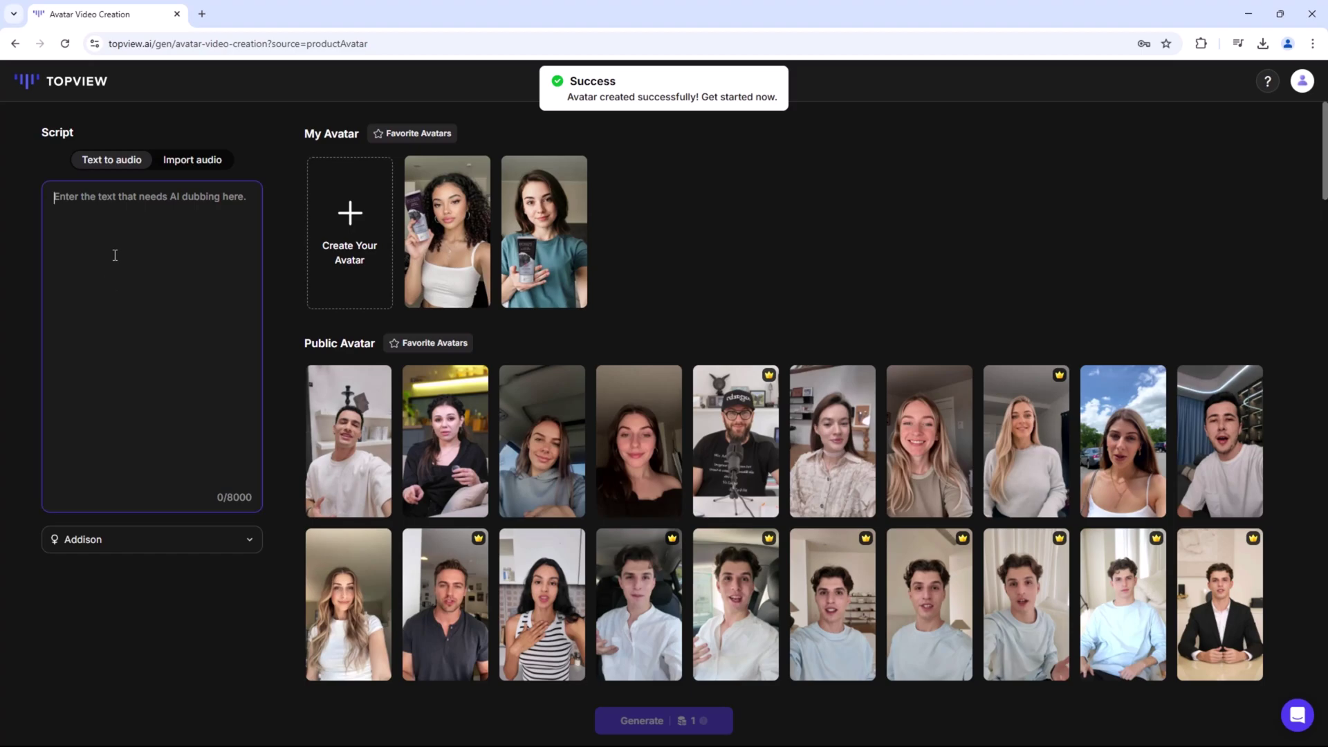
{"action": "left_click", "coordinate": [195, 164]}
{"action": "left_click", "coordinate": [172, 408]}
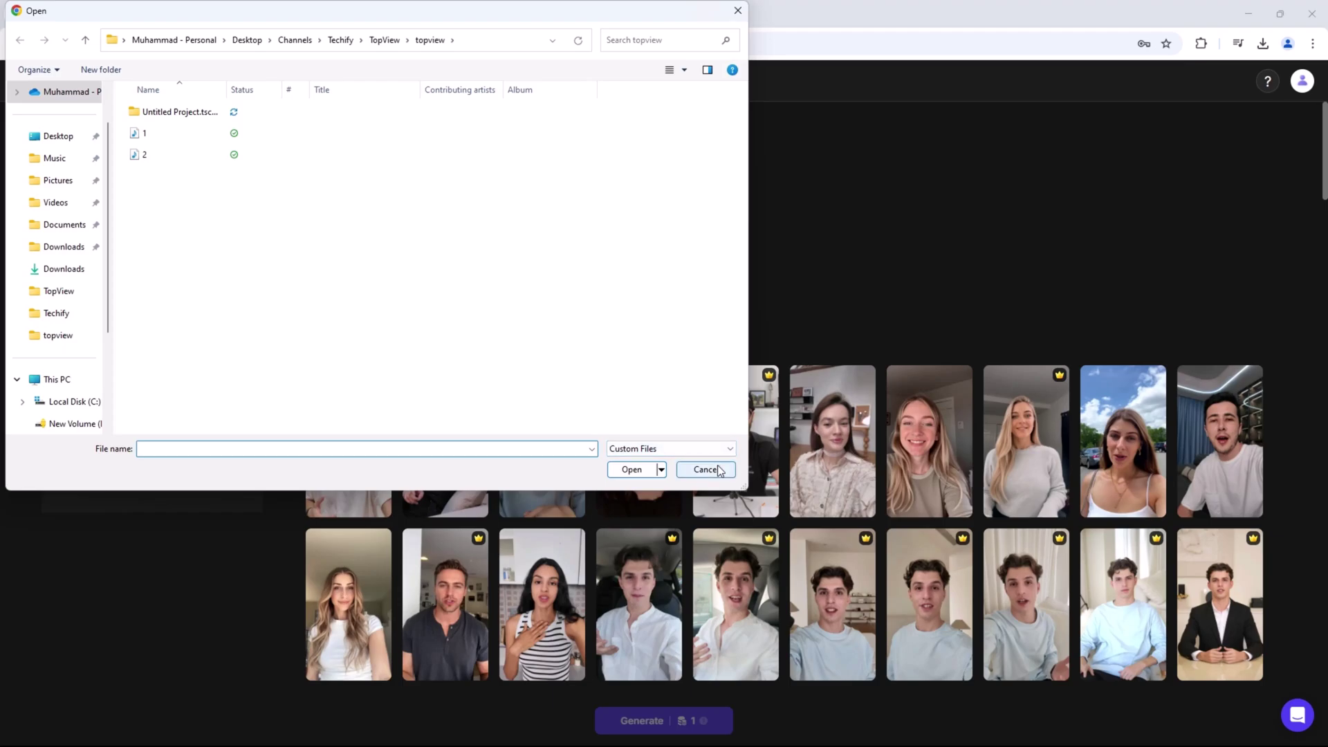
{"action": "left_click", "coordinate": [706, 469]}
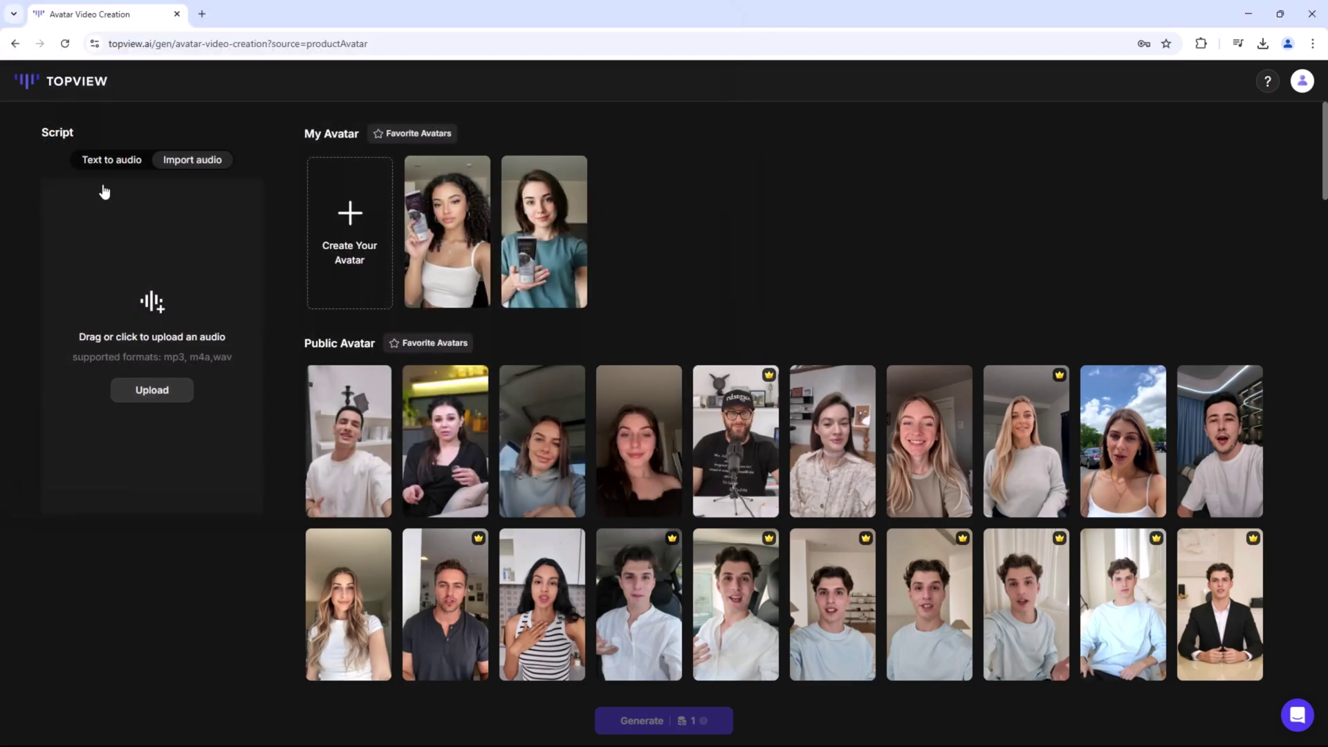
{"action": "left_click", "coordinate": [111, 164]}
Step: Browse the voice list and confirm the voice choice
{"action": "left_click", "coordinate": [187, 544]}
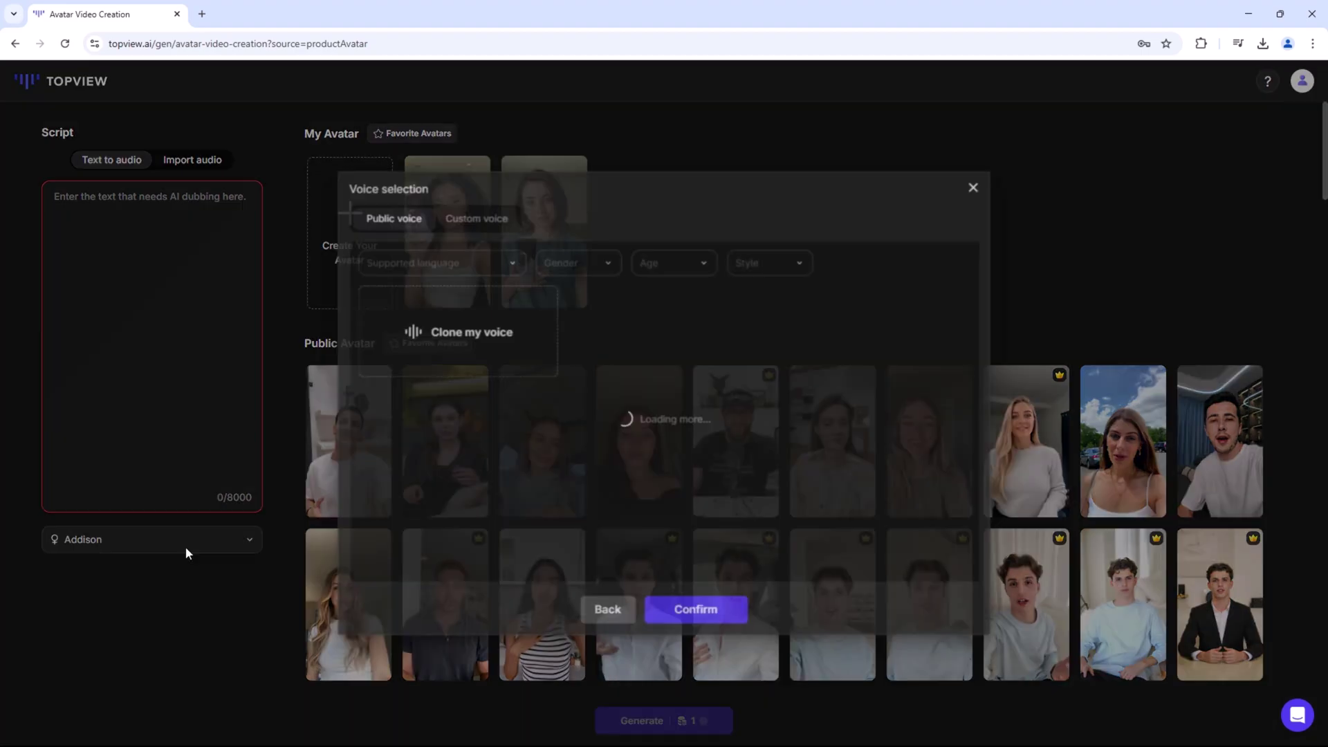
{"action": "scroll", "coordinate": [691, 421], "scroll_direction": "down", "scroll_amount": 5}
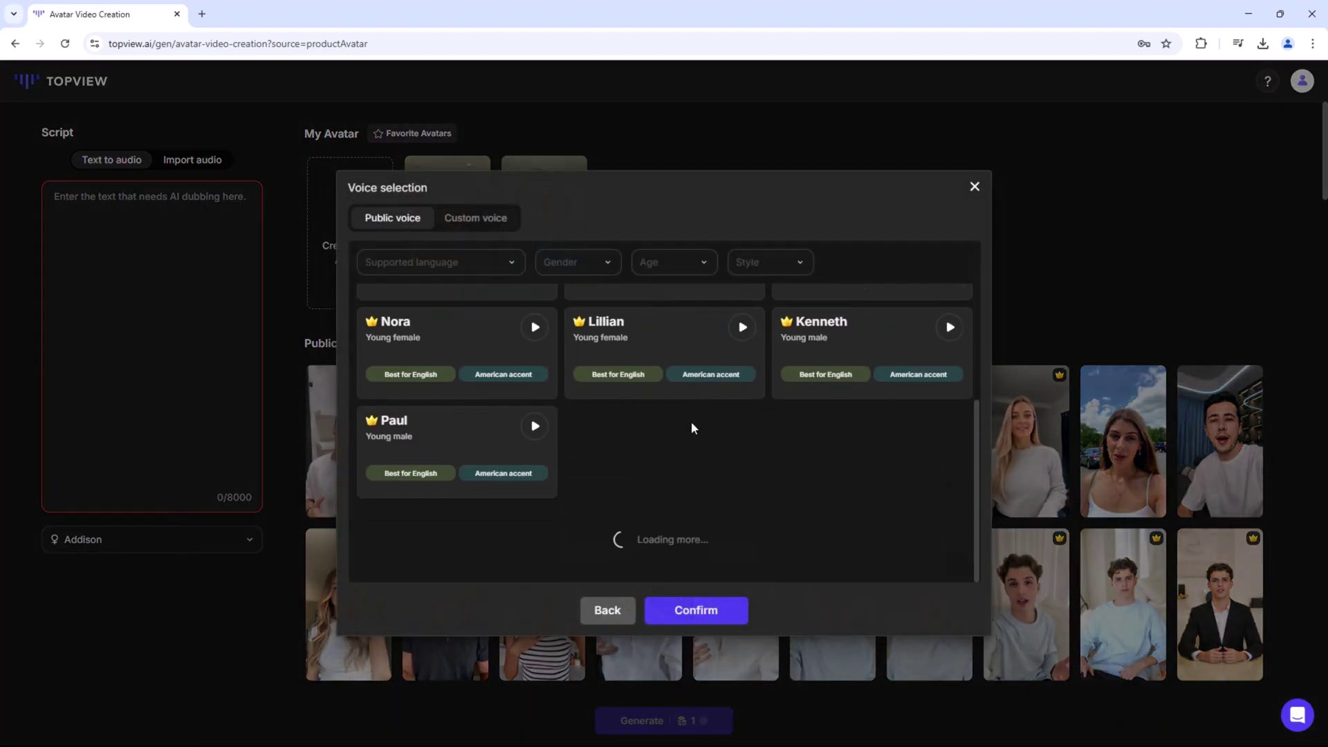
{"action": "scroll", "coordinate": [707, 435], "scroll_direction": "up", "scroll_amount": 5}
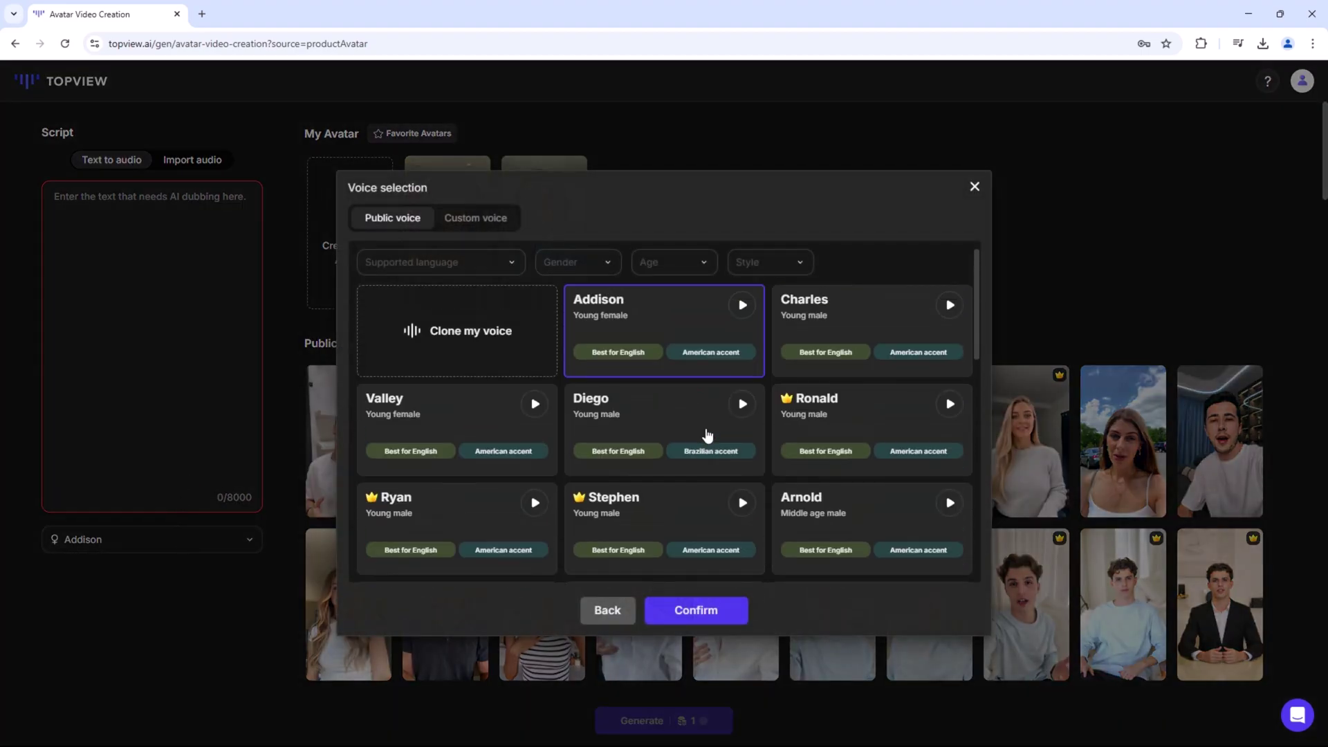
{"action": "left_click", "coordinate": [674, 613]}
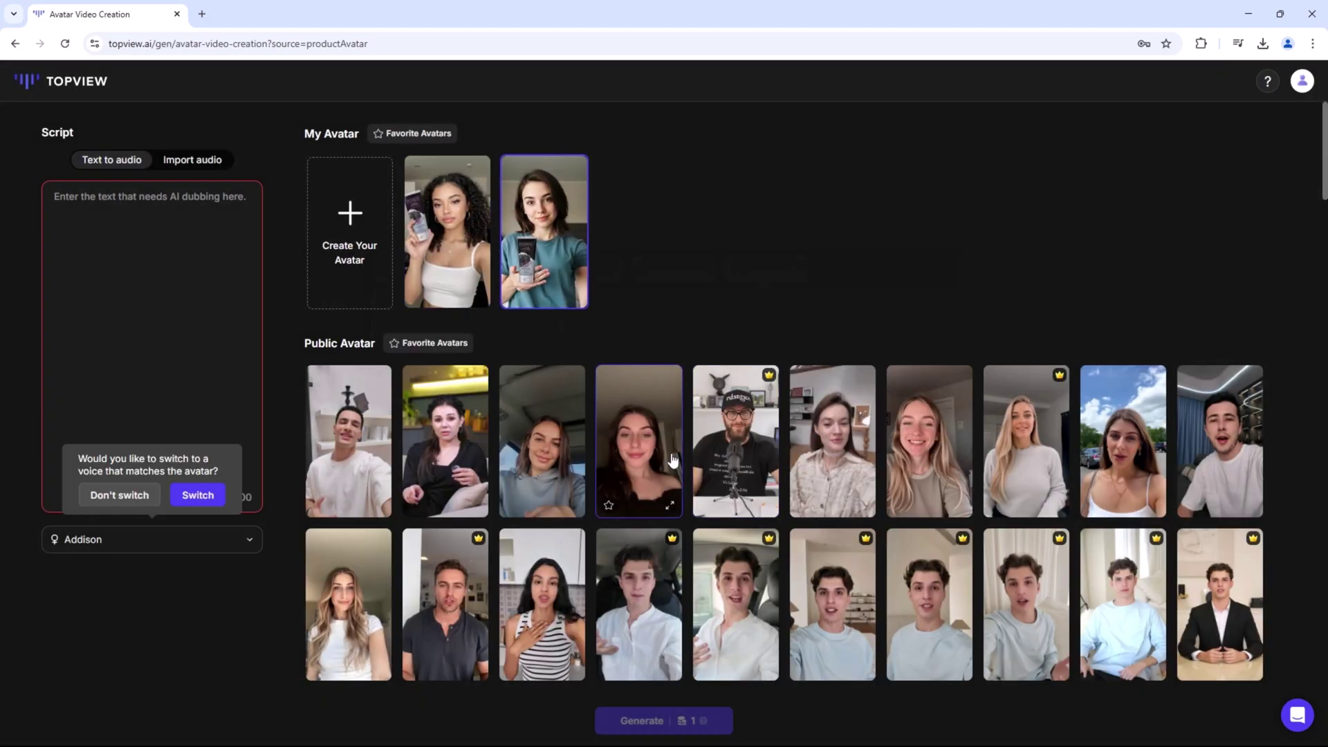
Step: Choose the cream-sweater public avatar, switching the voice to Maria, and begin an avatar from video
{"action": "left_click", "coordinate": [667, 478]}
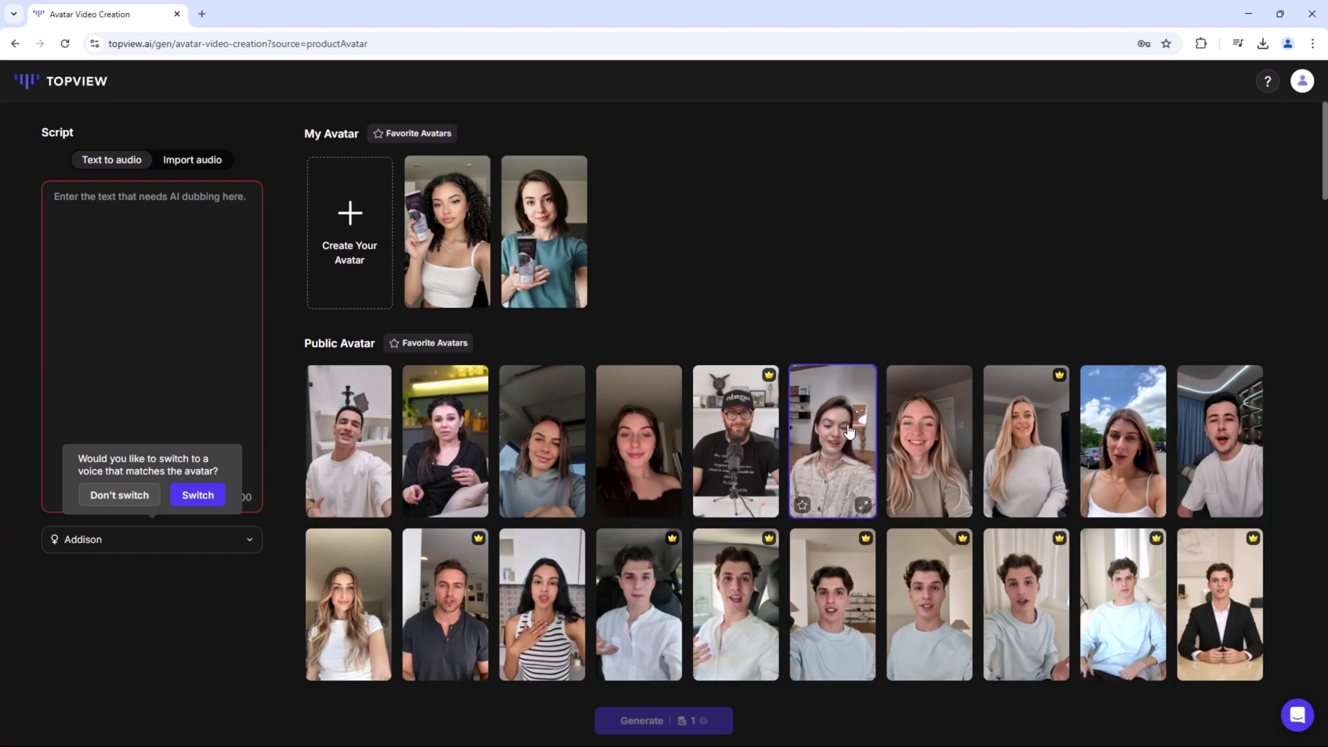
{"action": "scroll", "coordinate": [838, 482], "scroll_direction": "down", "scroll_amount": 4}
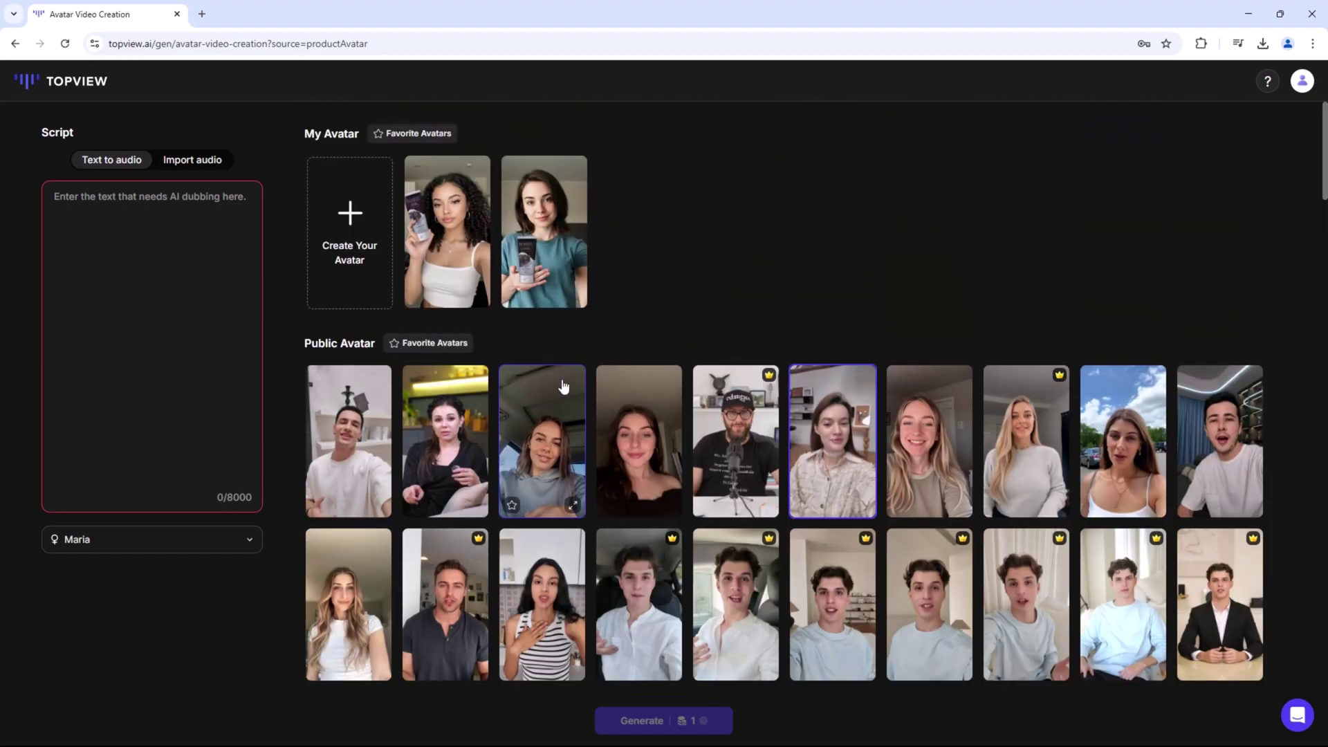
{"action": "left_click", "coordinate": [353, 256]}
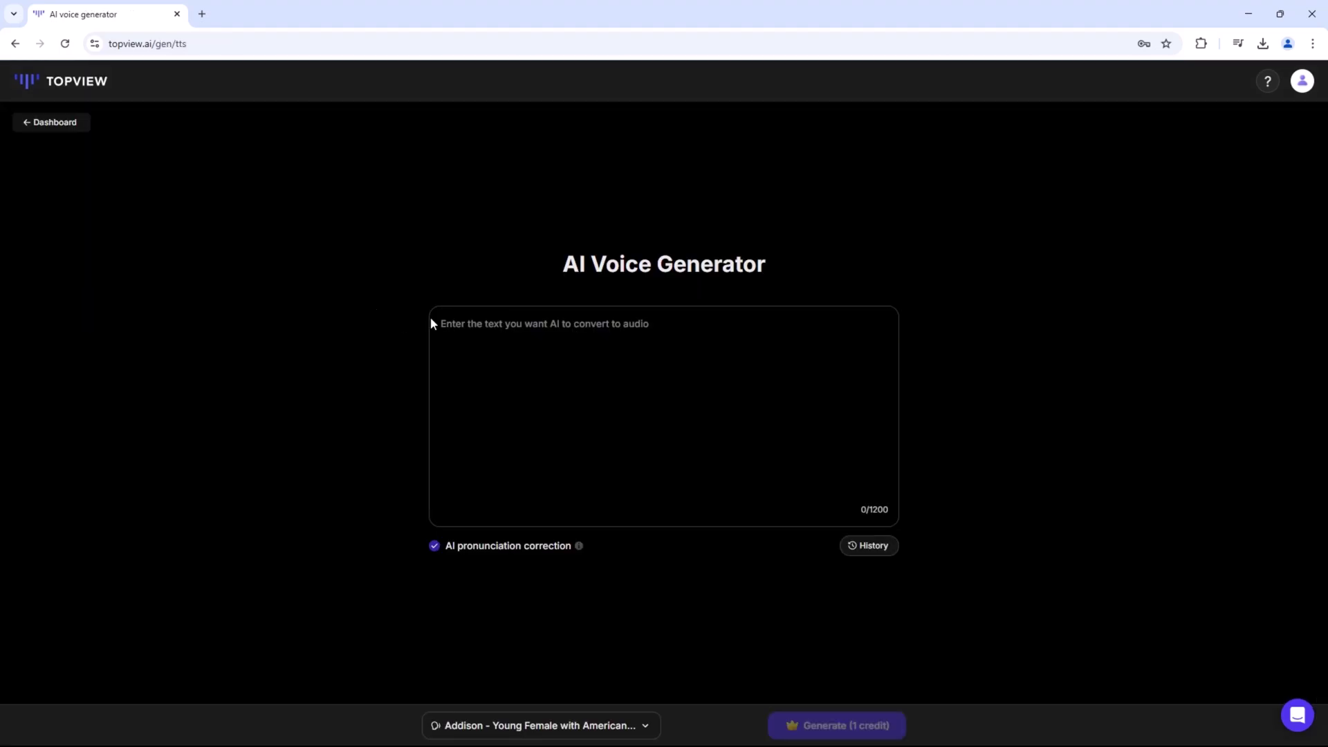
Step: Check the AI Image Creation tool from the dashboard, then bring up the Special Offer upgrade plans
{"action": "left_click", "coordinate": [15, 44]}
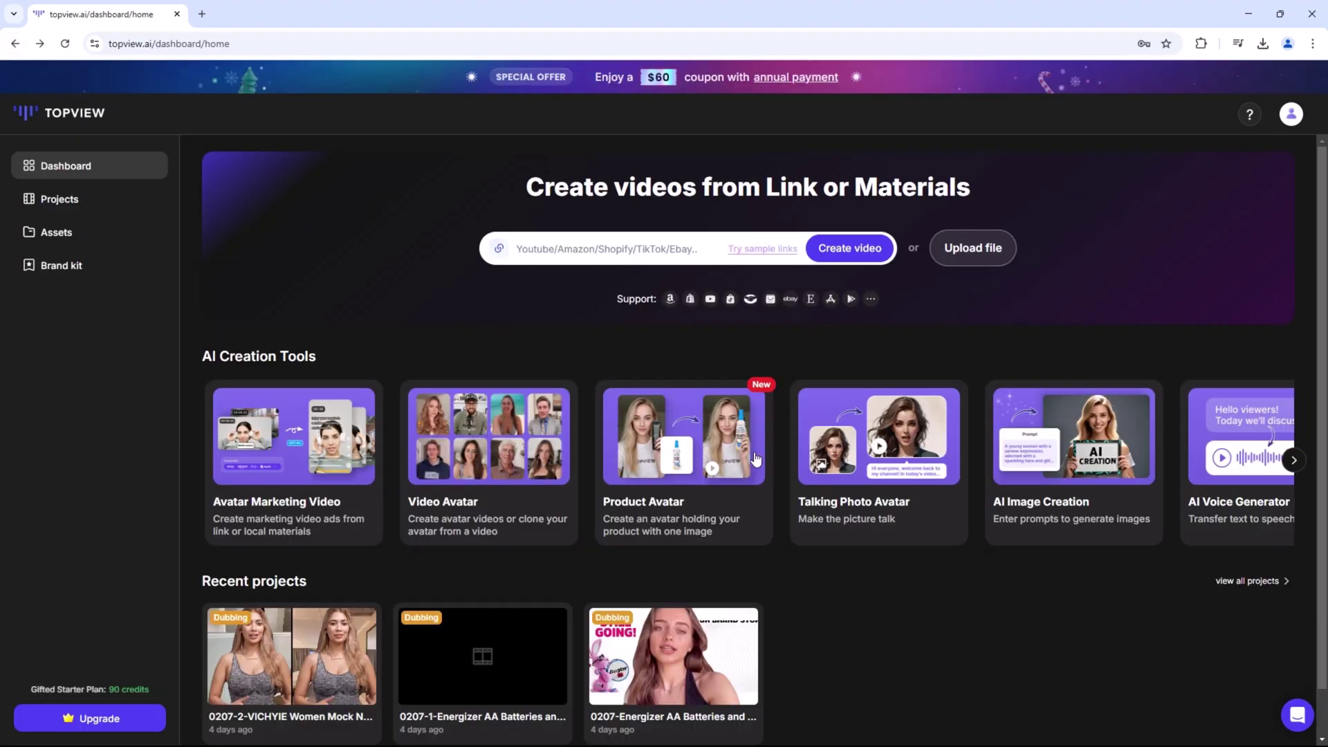
{"action": "left_click", "coordinate": [1048, 451]}
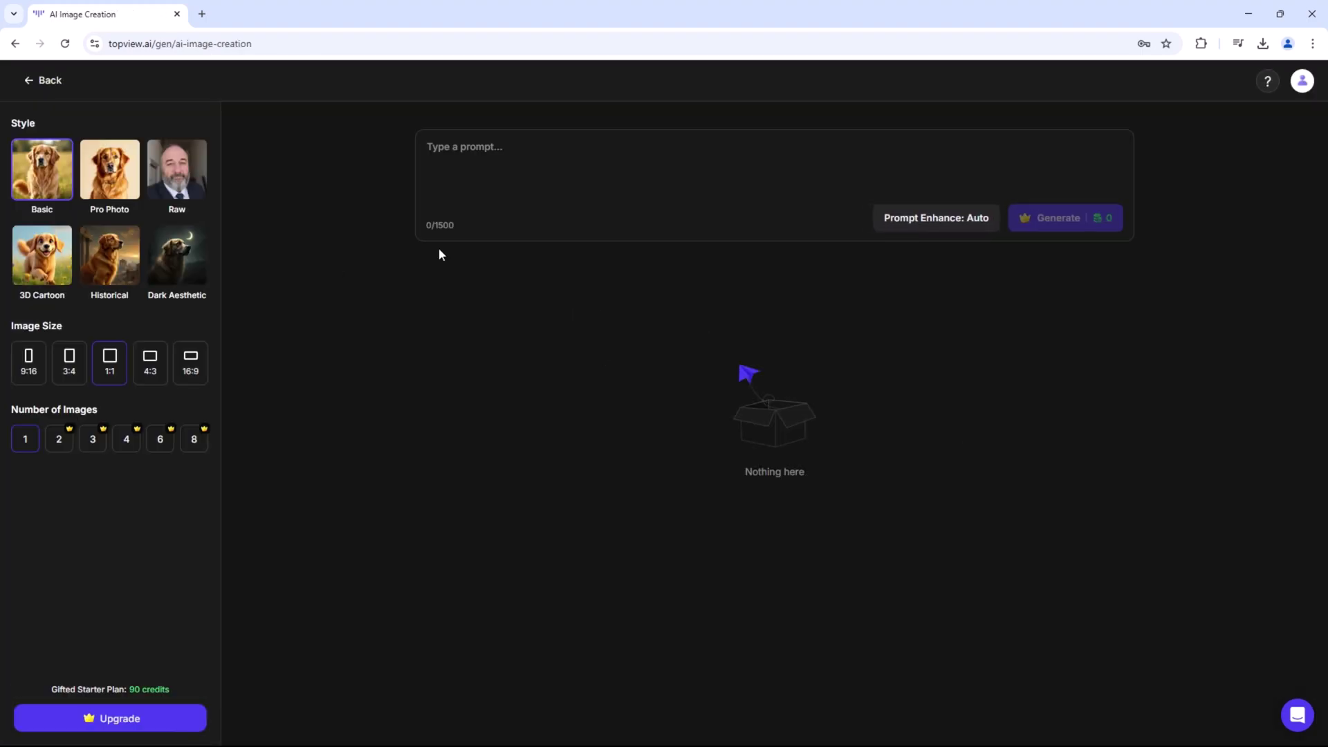
{"action": "left_click", "coordinate": [15, 44]}
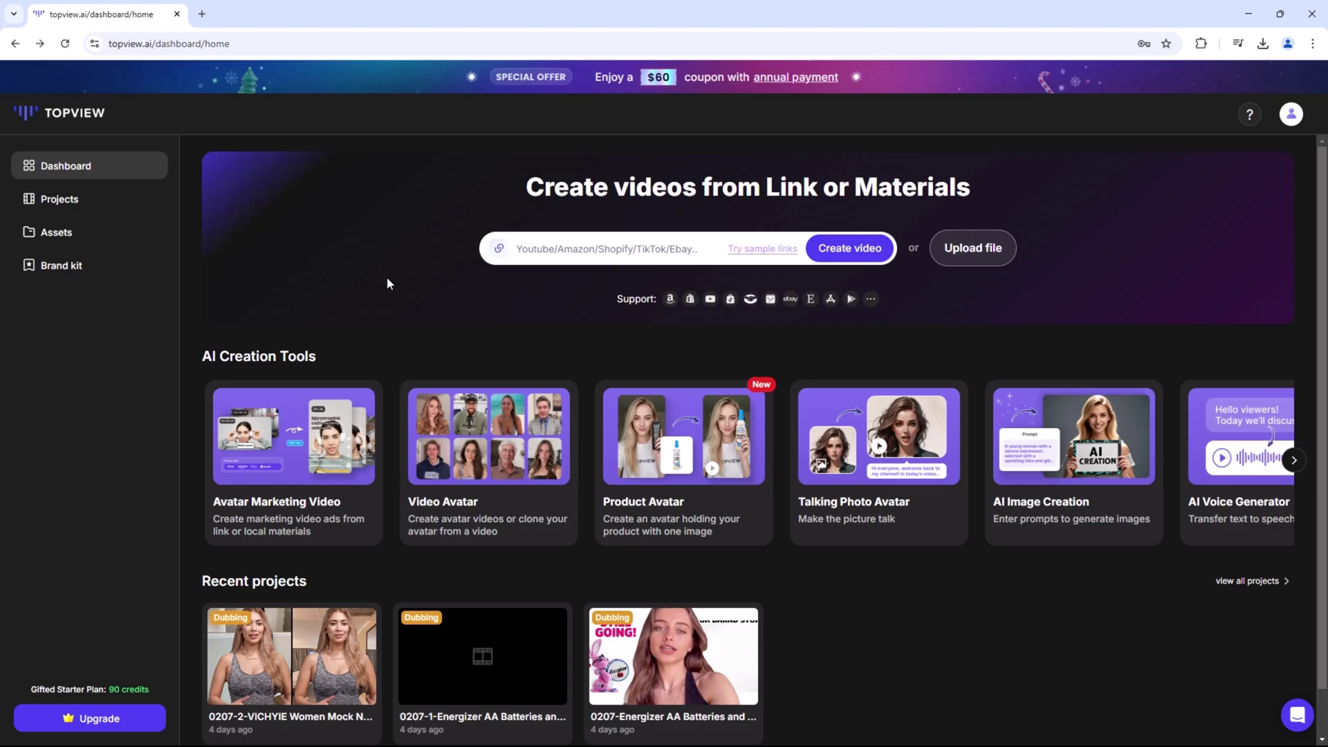
{"action": "left_click", "coordinate": [561, 87]}
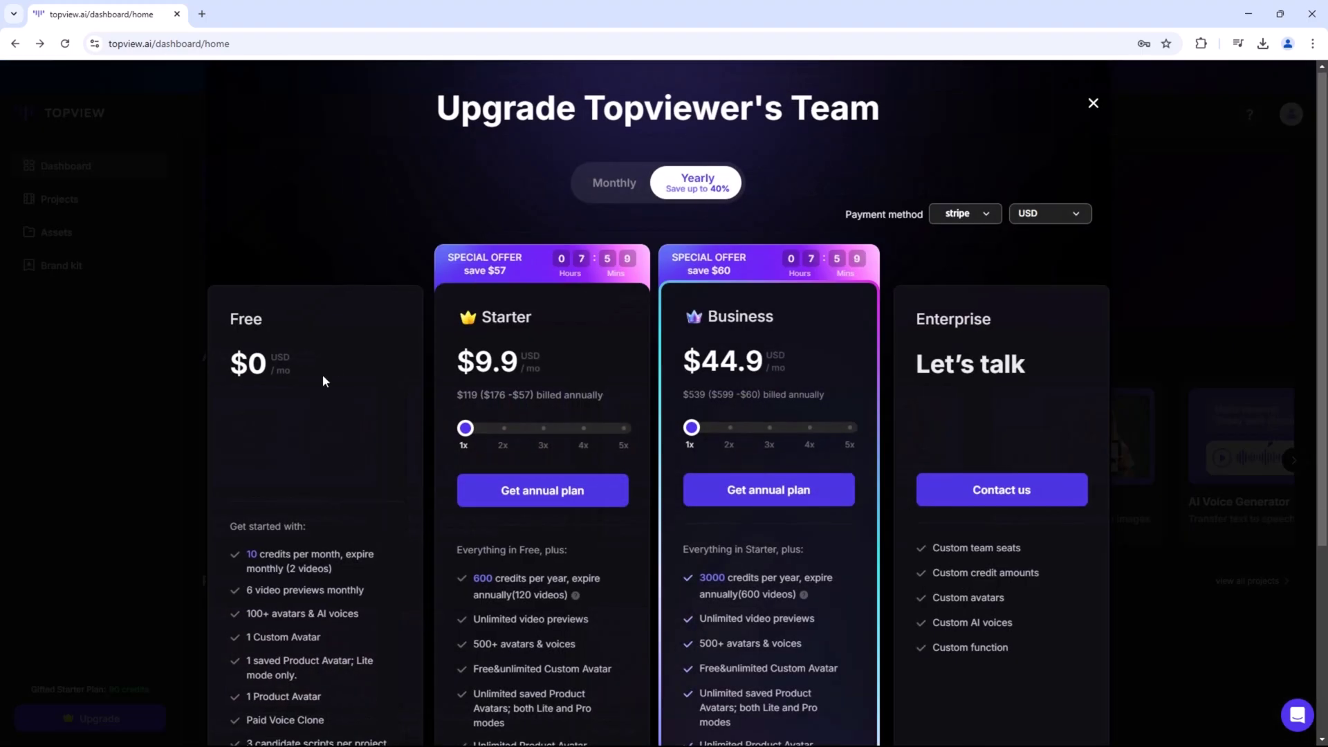
Step: Review the Starter ($9.9/mo) and Business ($44.9/mo) plans, then return to Avatar Video Creation
{"action": "scroll", "coordinate": [322, 375], "scroll_direction": "down", "scroll_amount": 4}
{"action": "scroll", "coordinate": [336, 498], "scroll_direction": "up", "scroll_amount": 4}
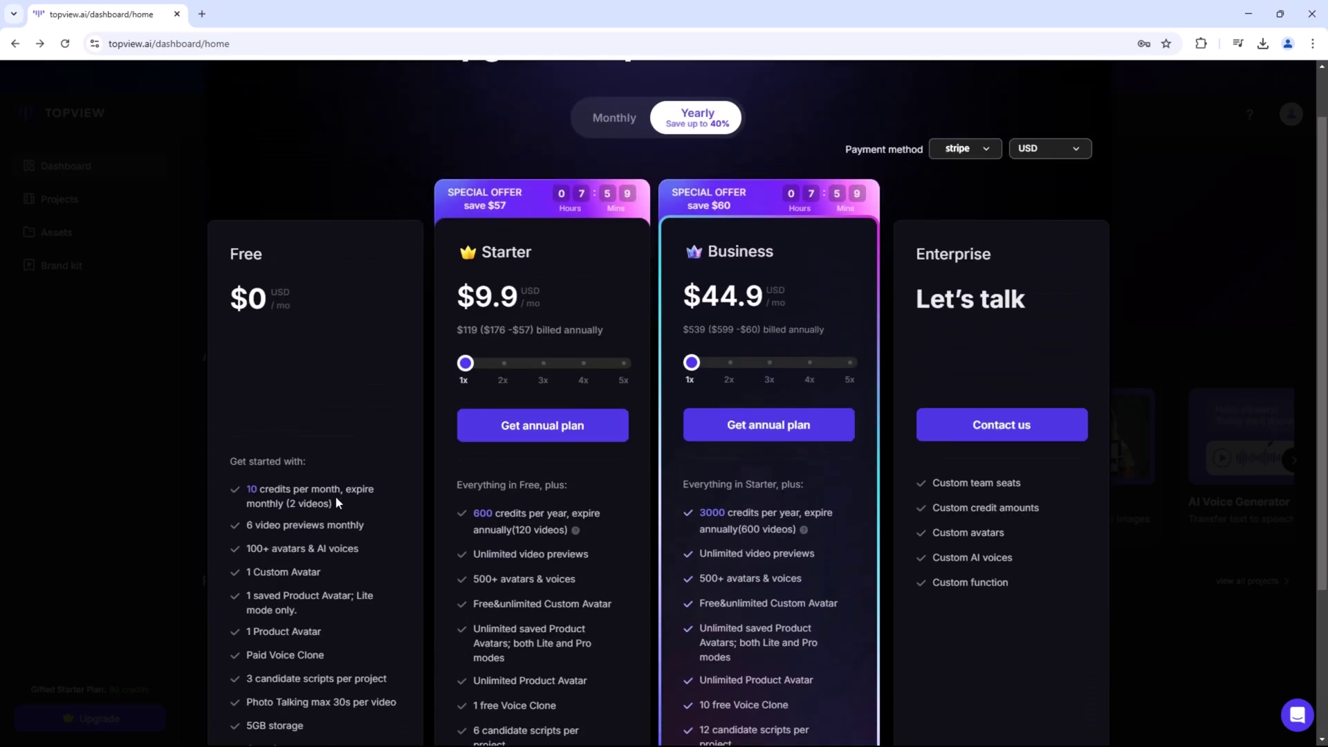
{"action": "scroll", "coordinate": [336, 497], "scroll_direction": "down", "scroll_amount": 4}
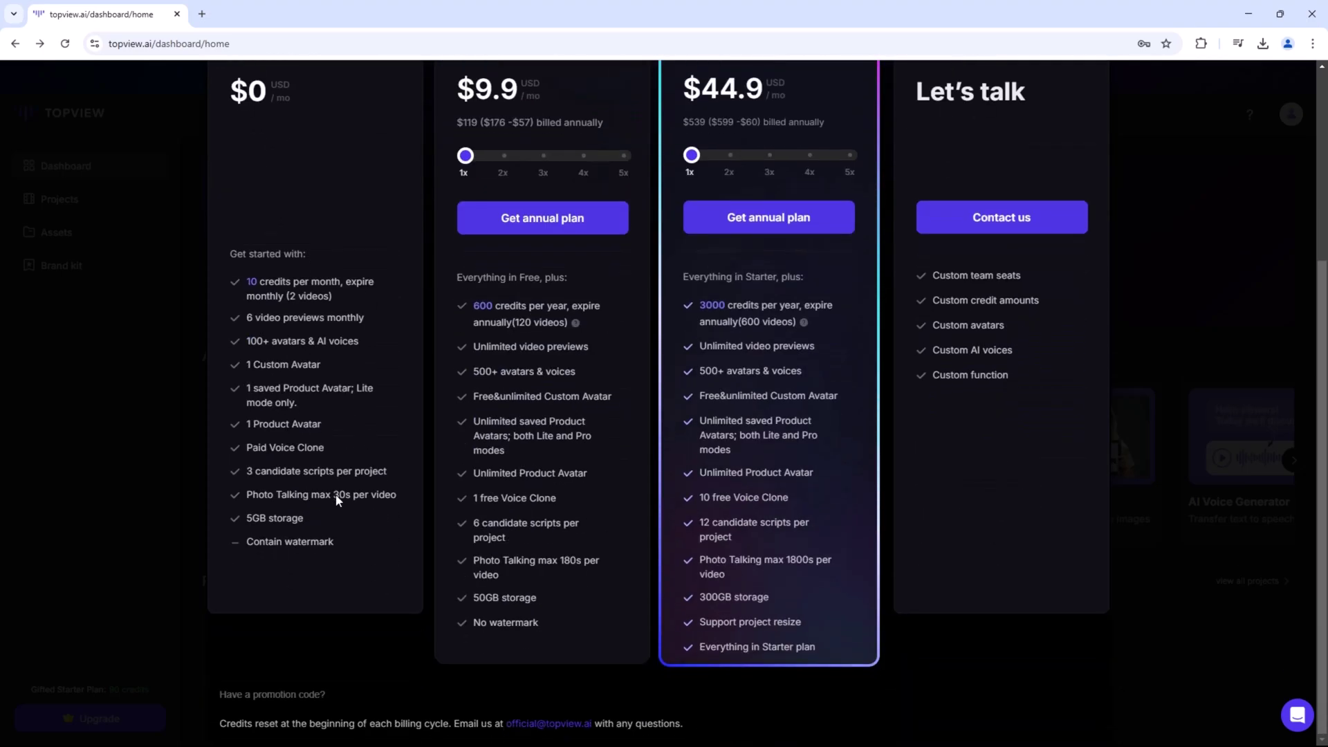
{"action": "scroll", "coordinate": [392, 429], "scroll_direction": "up", "scroll_amount": 2}
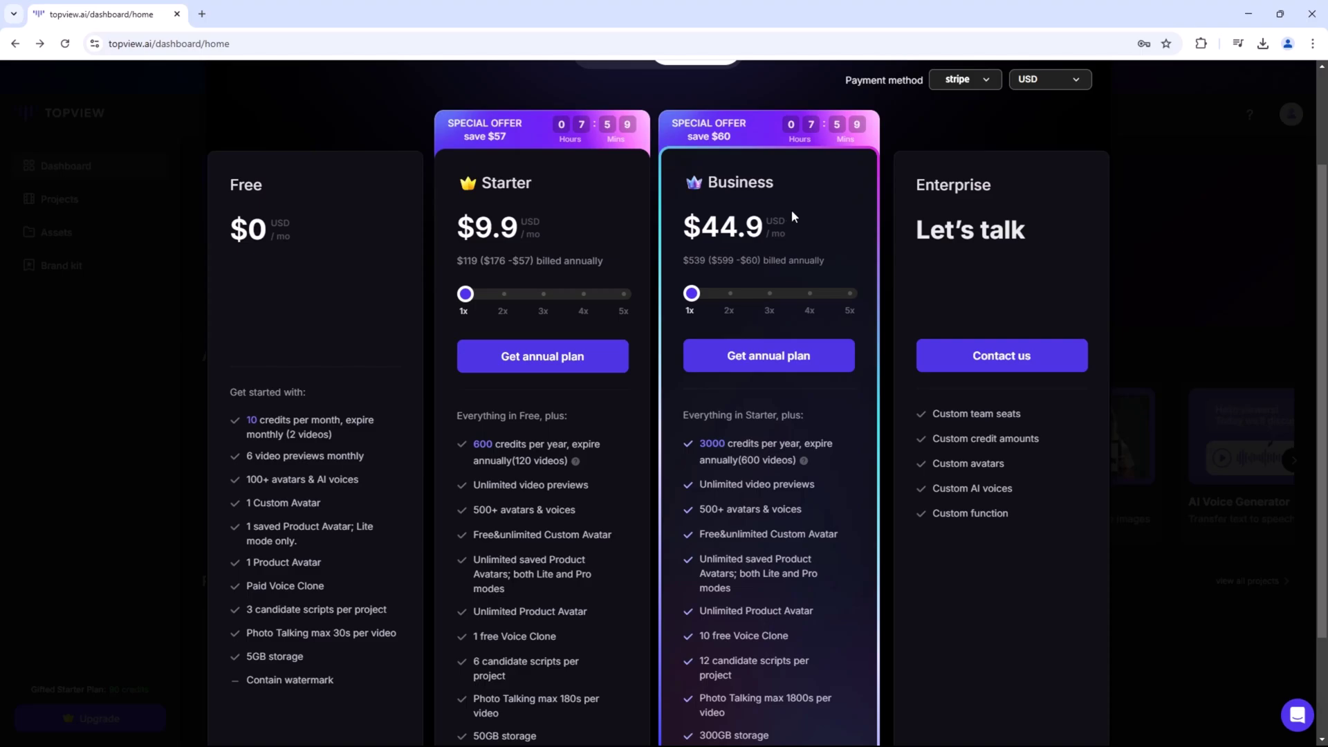
{"action": "scroll", "coordinate": [761, 266], "scroll_direction": "up", "scroll_amount": 2}
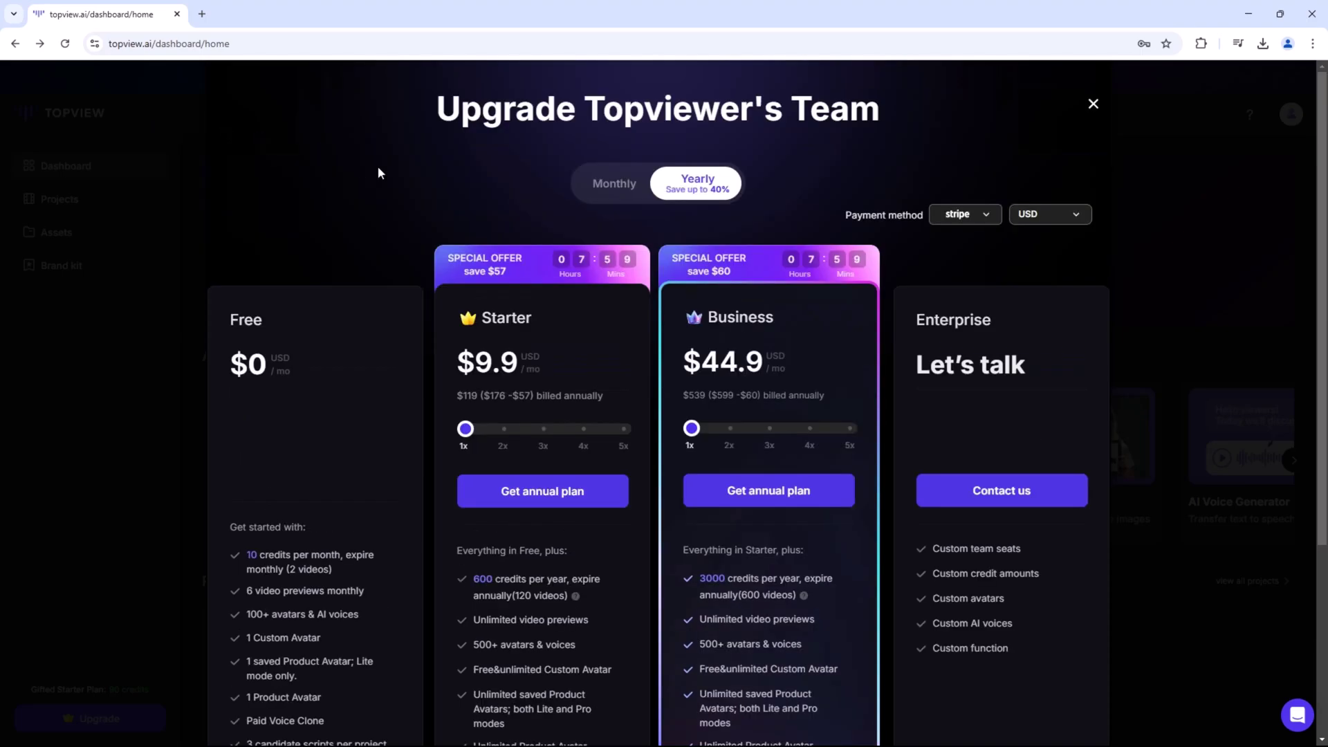
{"action": "left_click", "coordinate": [14, 43]}
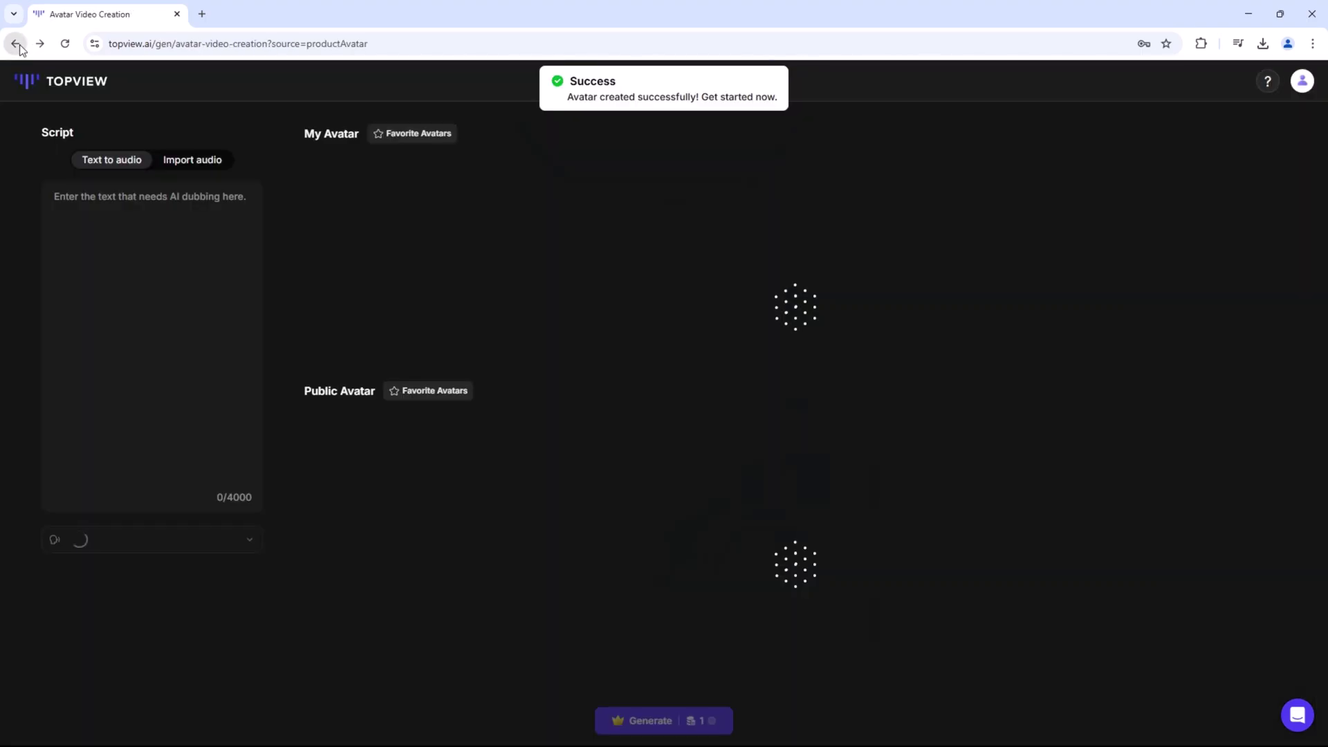
Step: Browse the public avatar grid on the Video Avatar page, then go back to the dashboard home
{"action": "left_click", "coordinate": [103, 94]}
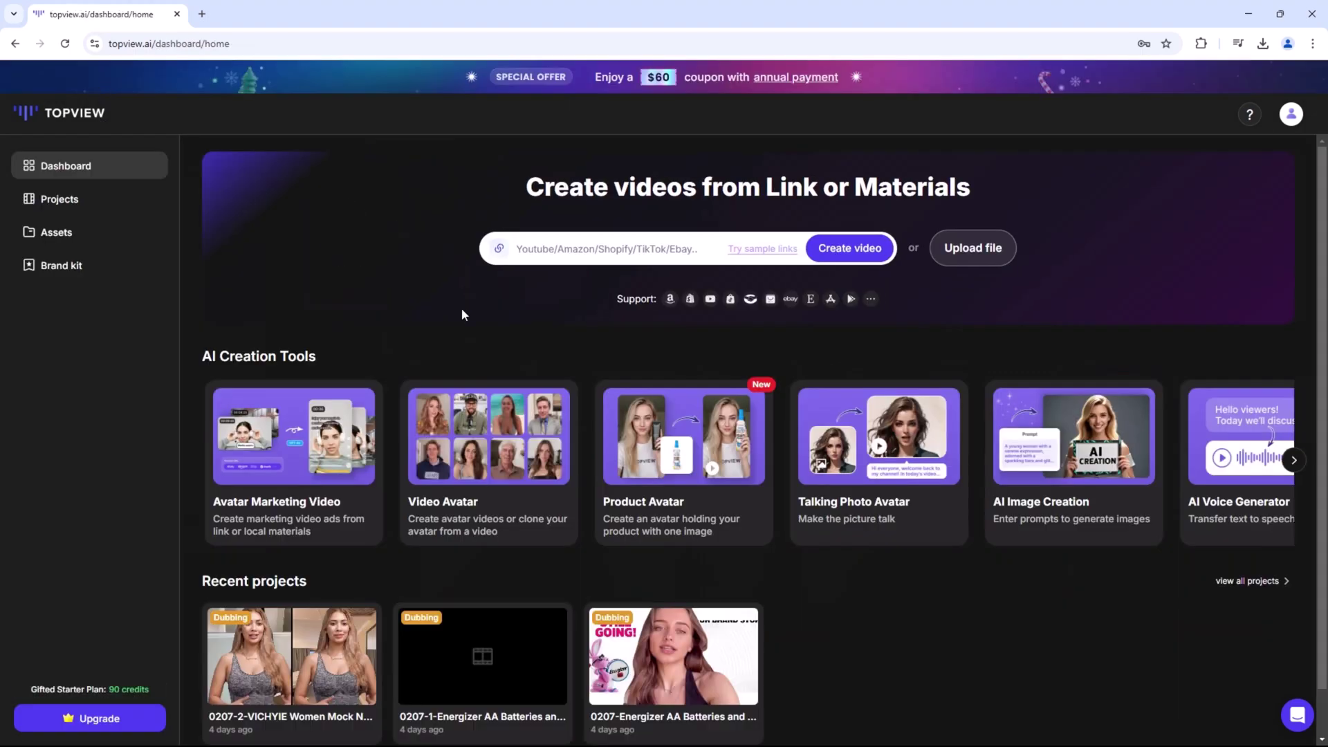
{"action": "left_click", "coordinate": [495, 453]}
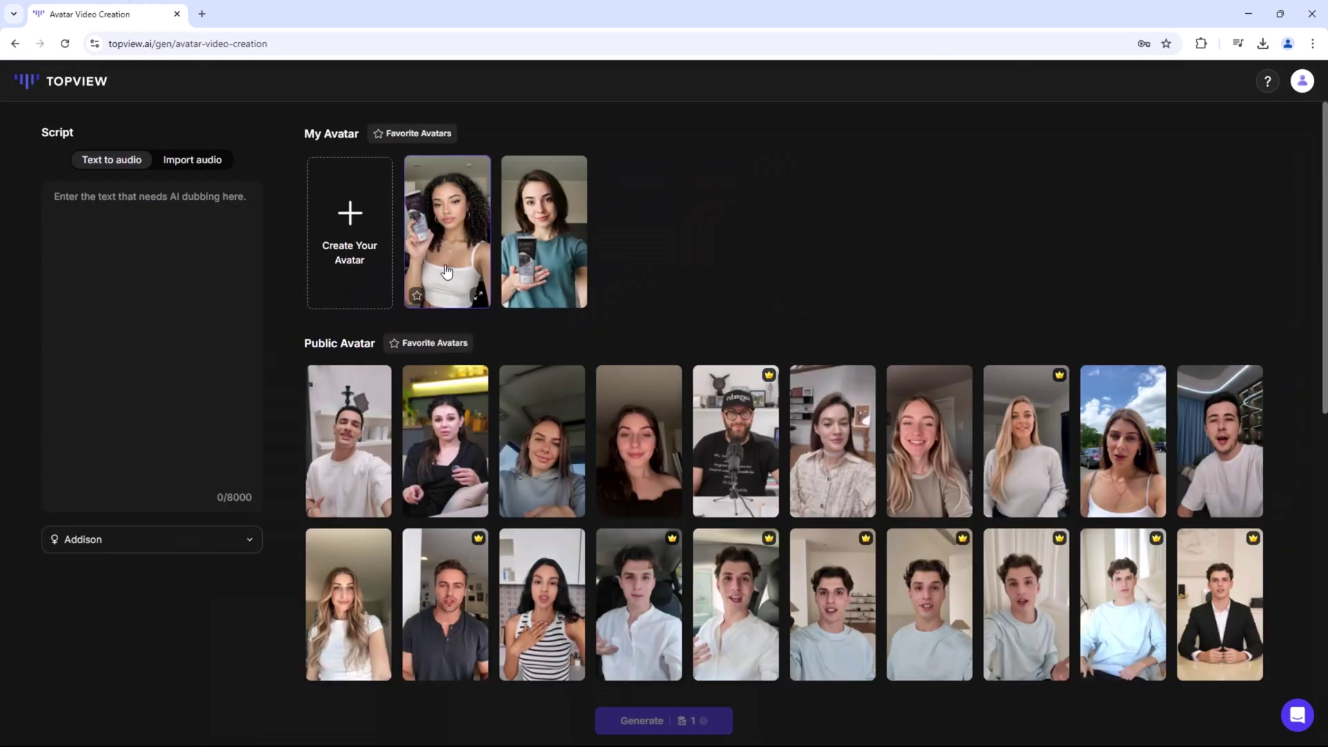
{"action": "scroll", "coordinate": [954, 493], "scroll_direction": "down", "scroll_amount": 15}
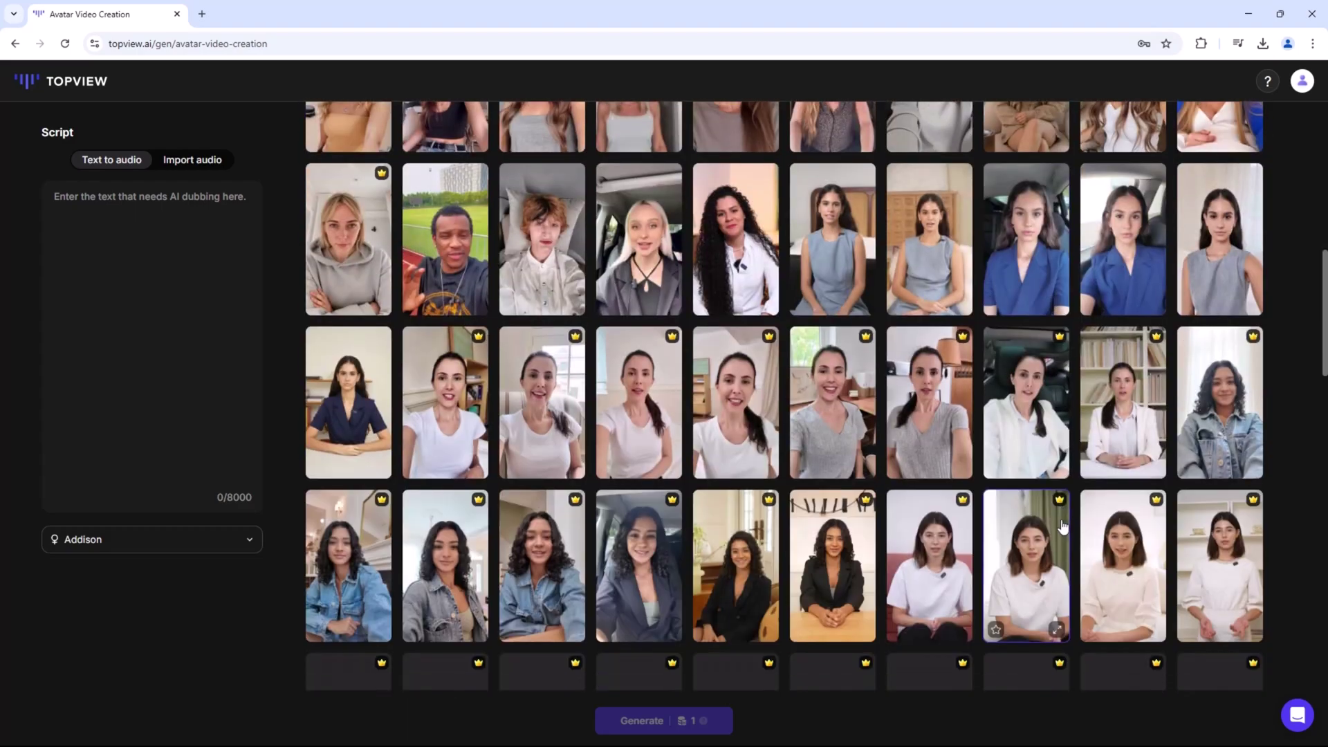
{"action": "scroll", "coordinate": [1063, 526], "scroll_direction": "down", "scroll_amount": 20}
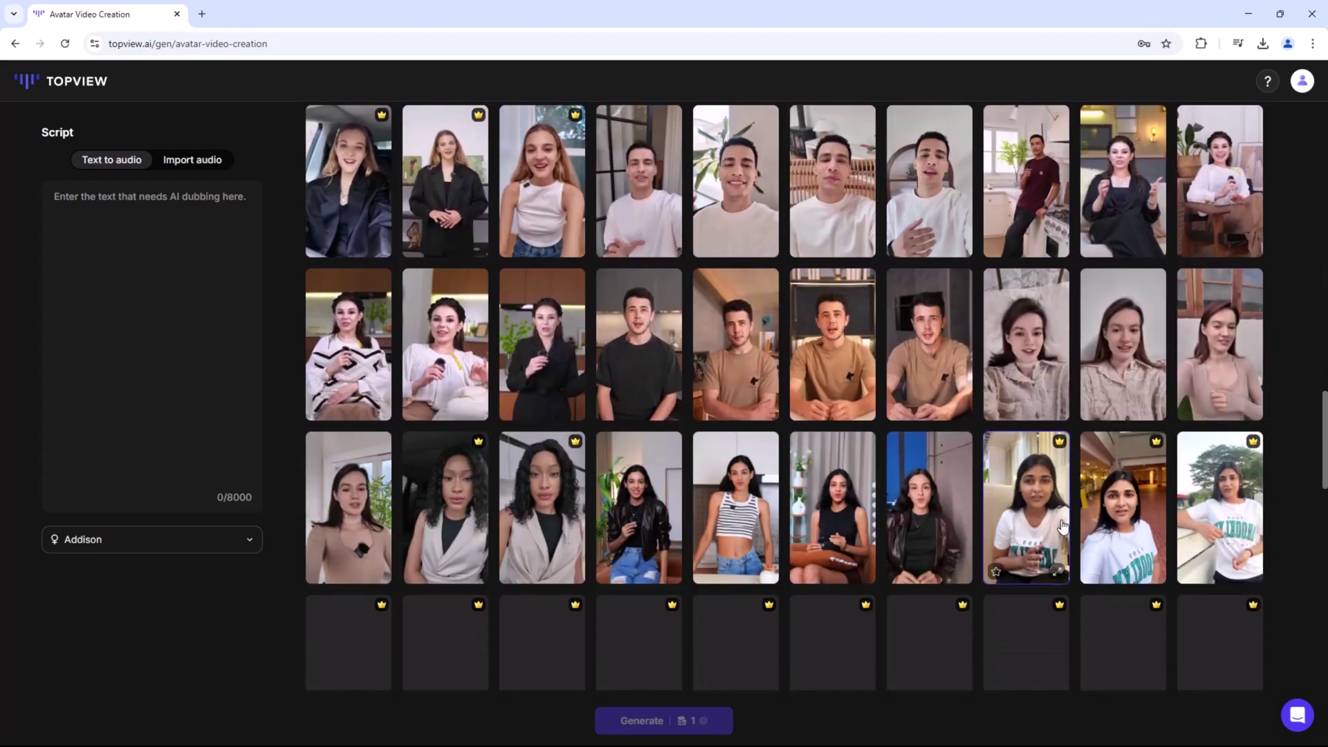
{"action": "scroll", "coordinate": [1063, 525], "scroll_direction": "down", "scroll_amount": 10}
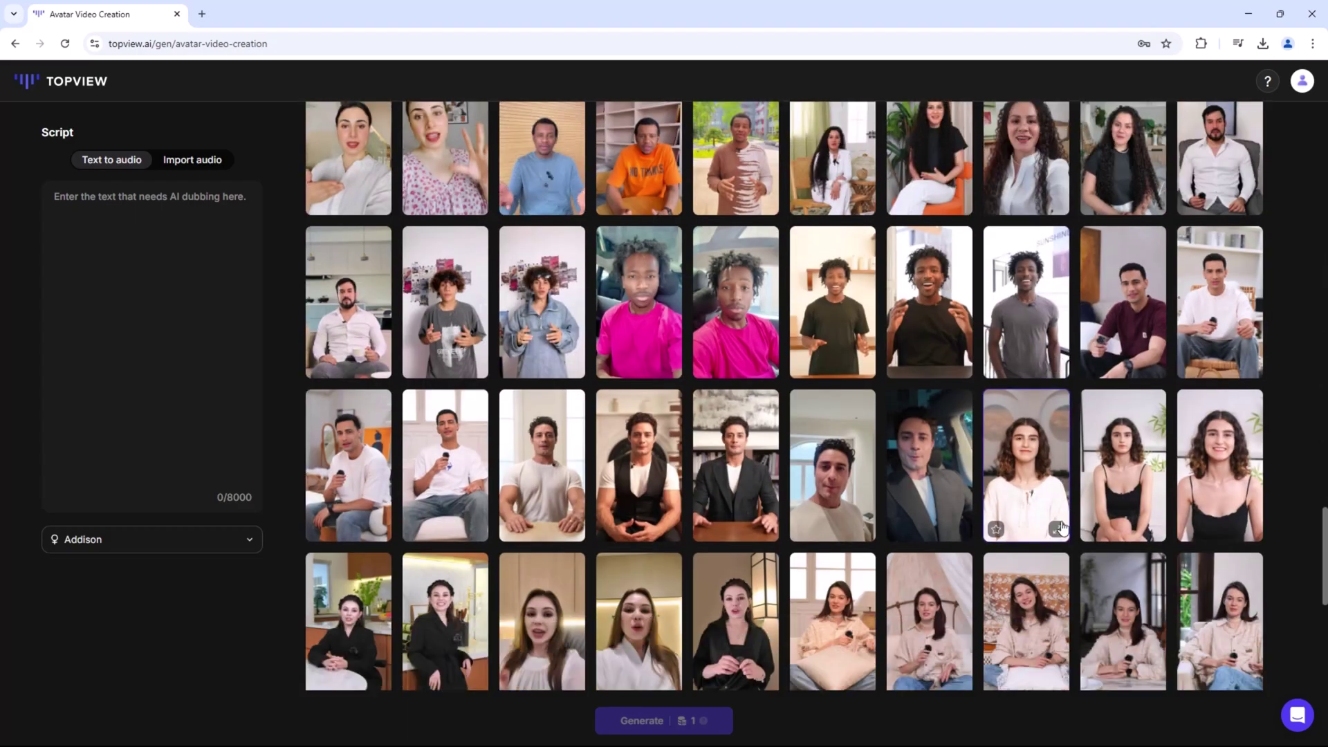
{"action": "scroll", "coordinate": [1297, 550], "scroll_direction": "down", "scroll_amount": 5}
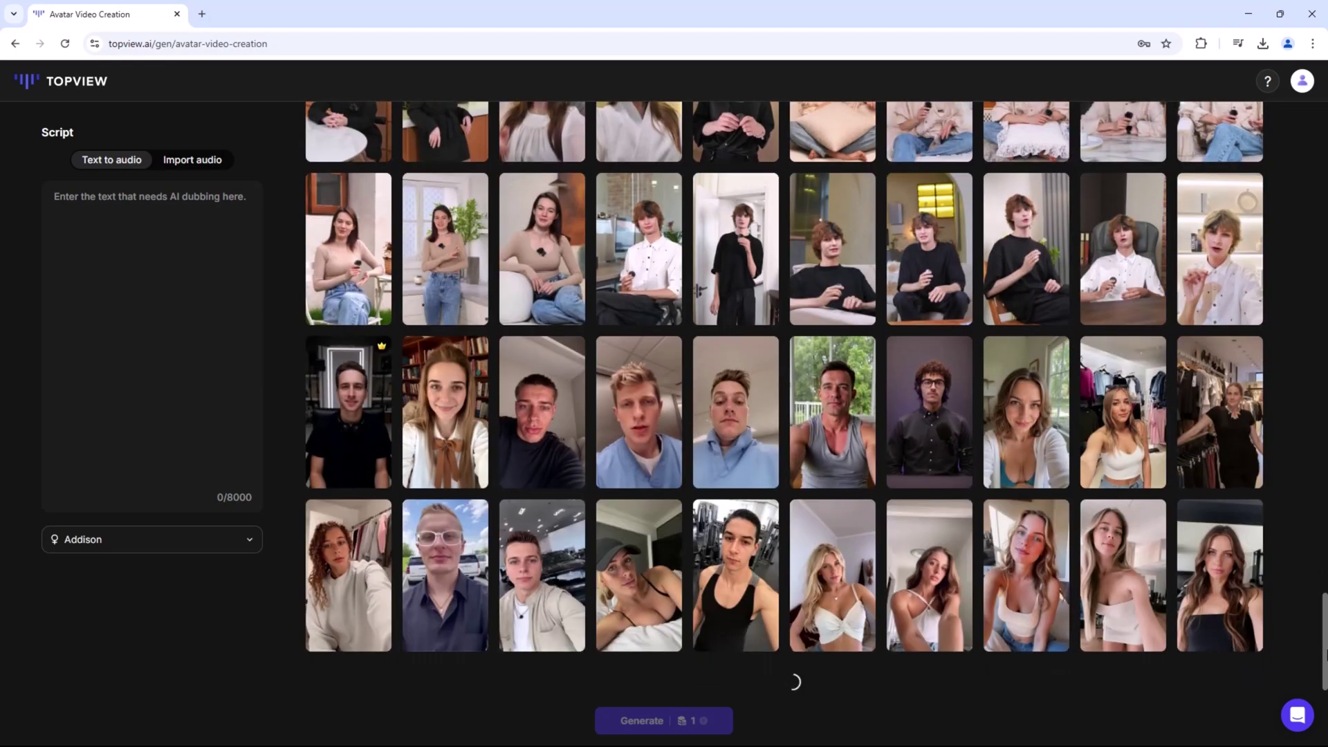
{"action": "scroll", "coordinate": [784, 394], "scroll_direction": "up", "scroll_amount": 20}
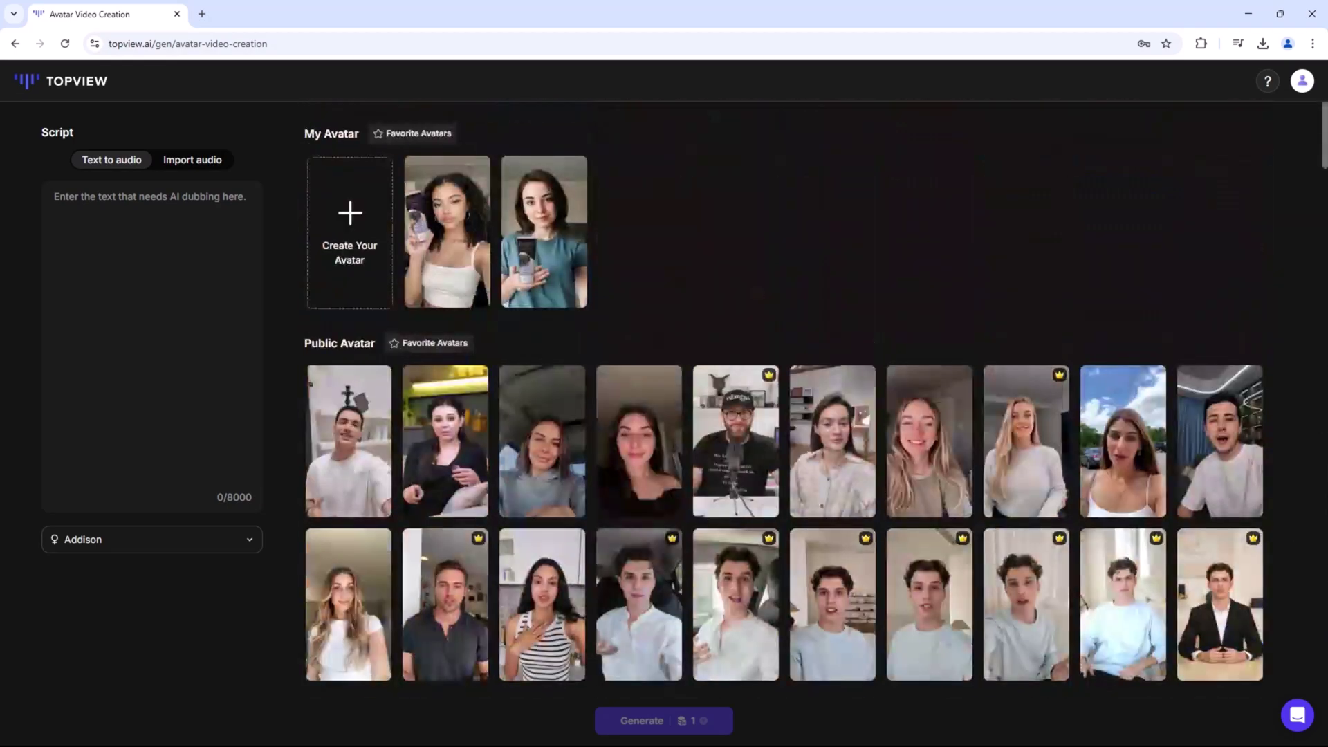
{"action": "left_click", "coordinate": [80, 88]}
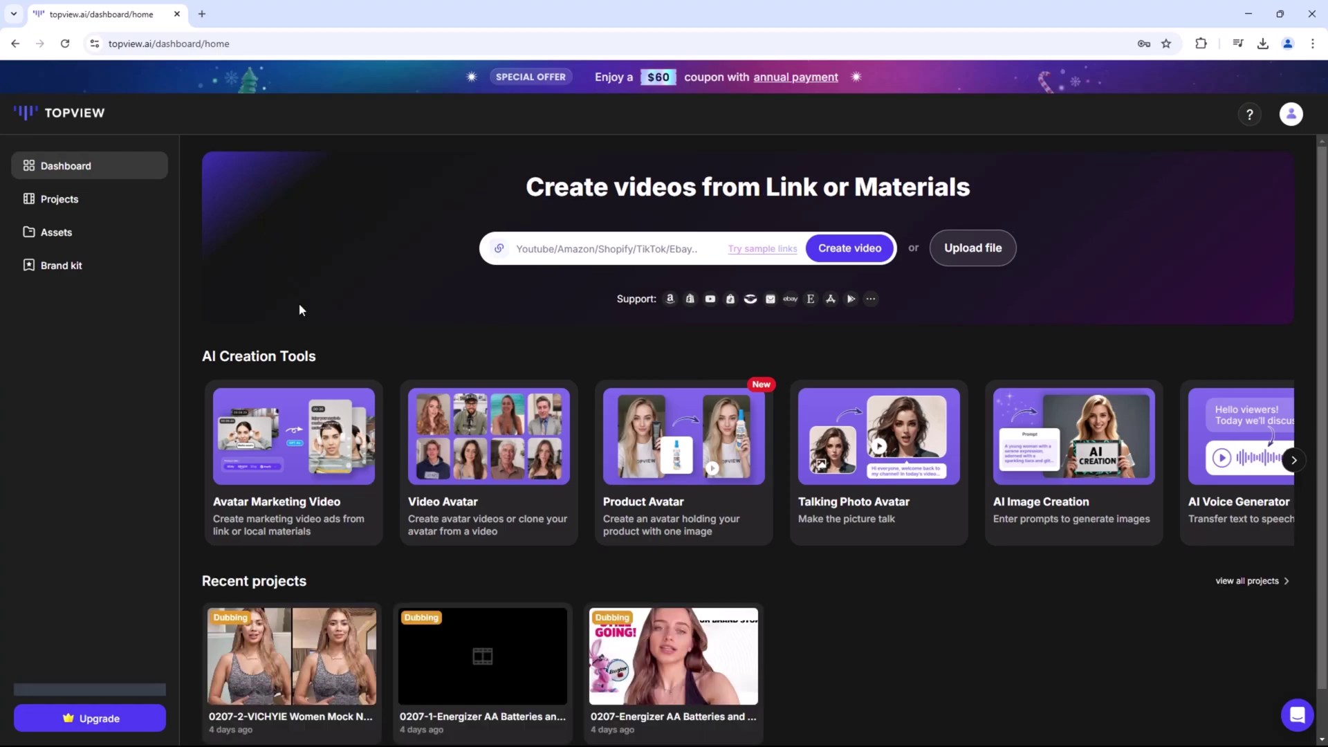